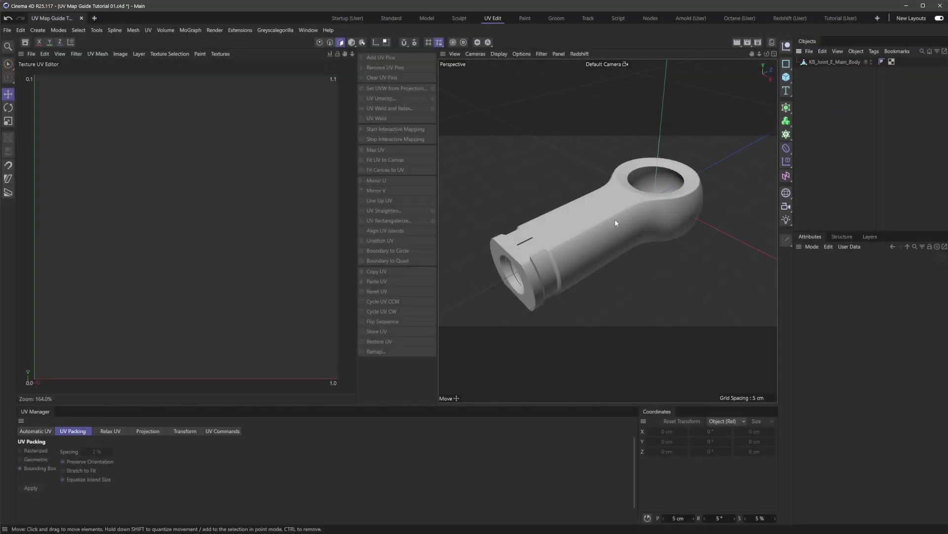
Orbit around the joint model and bring up the Asset Browser showing the 'join' search results
left_click_drag(614, 216, 753, 132, "alt")
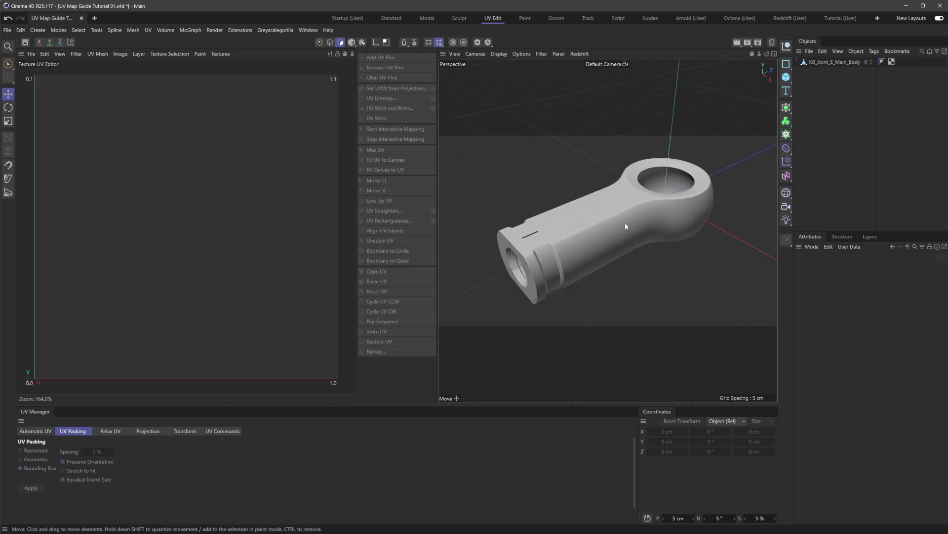
left_click_drag(624, 222, 608, 217, "alt")
left_click(26, 43)
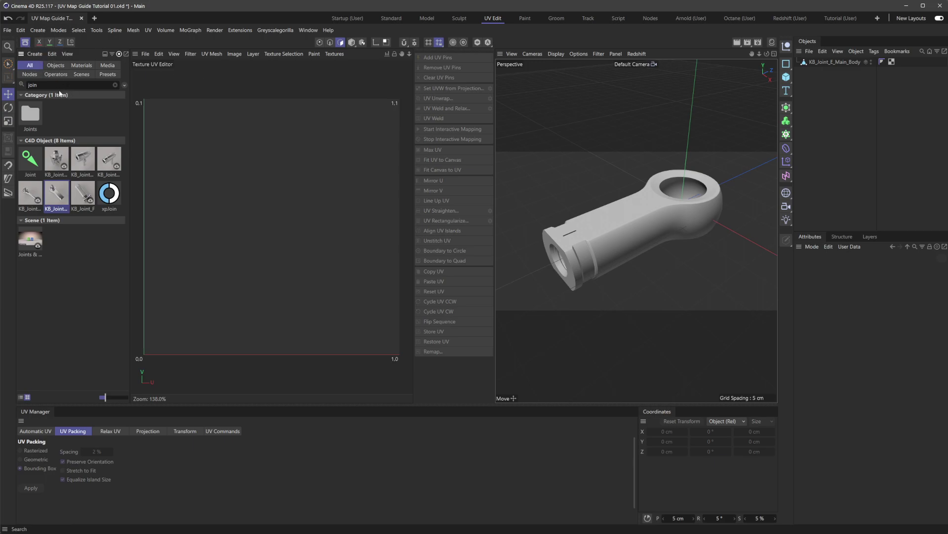
Close the Asset Browser, select KB_Joint_E_Main_Body and orbit to a horizontal side view
left_click(25, 42)
left_click(842, 63)
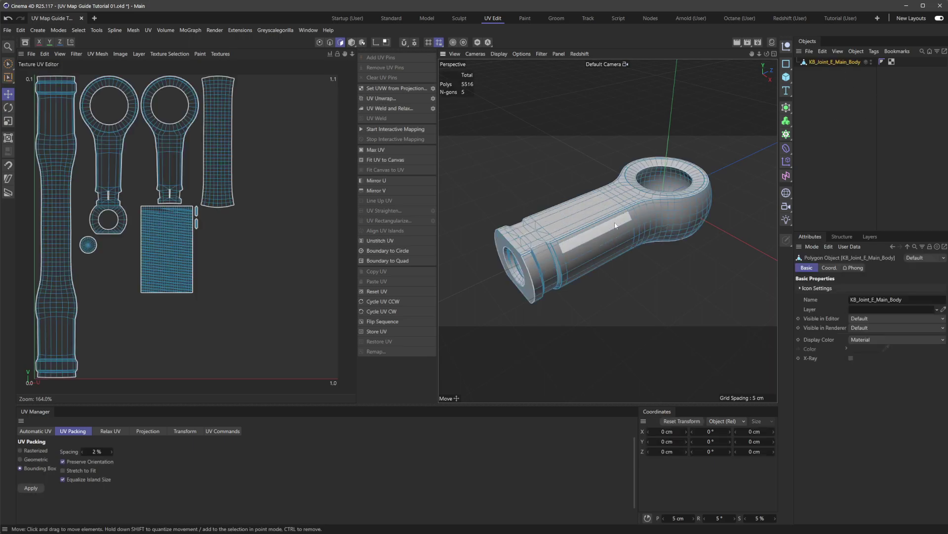
left_click_drag(616, 219, 545, 223, "alt")
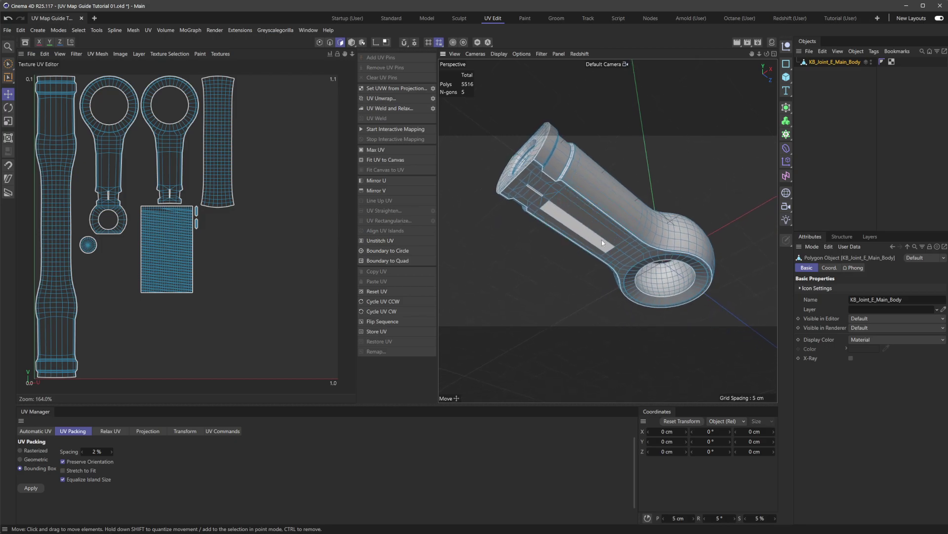
left_click_drag(588, 163, 593, 226, "alt")
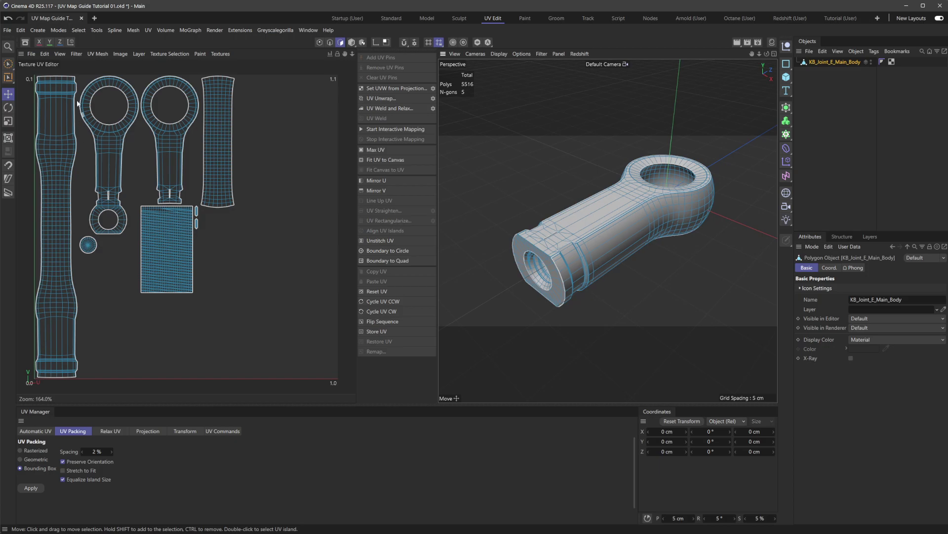
Select the joint body's UVW tag and zoom the UV editor onto its UV islands
left_click(892, 61)
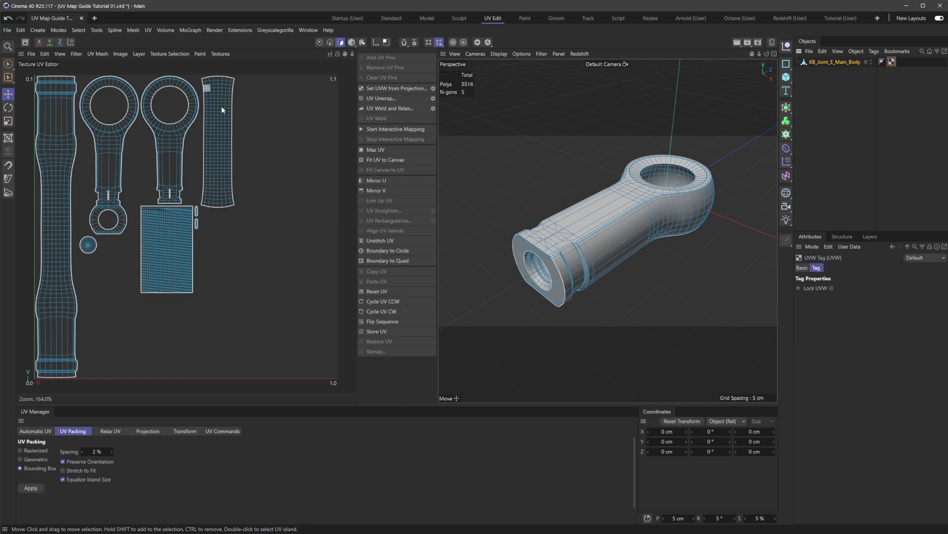
scroll(186, 158, "up", 2)
scroll(186, 158, "down", 3)
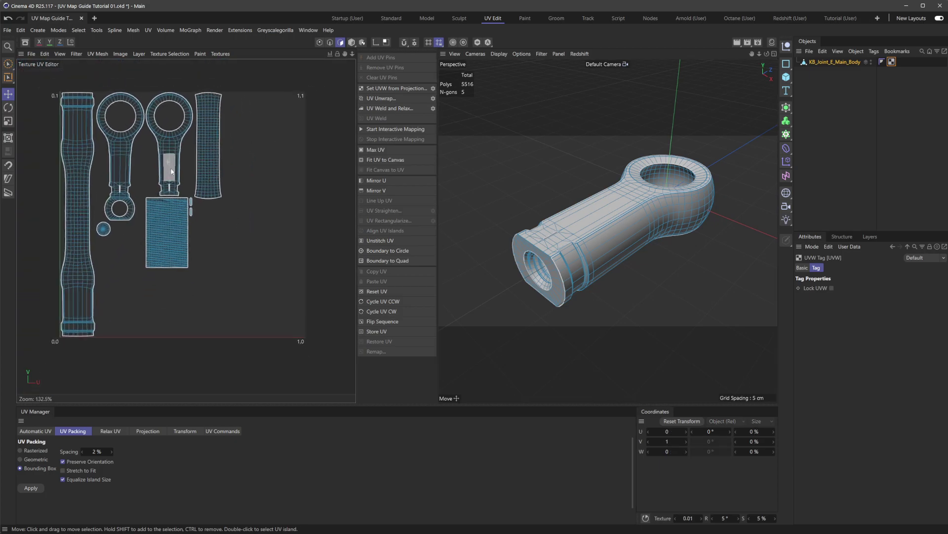
scroll(176, 164, "up", 1)
scroll(176, 165, "up", 1)
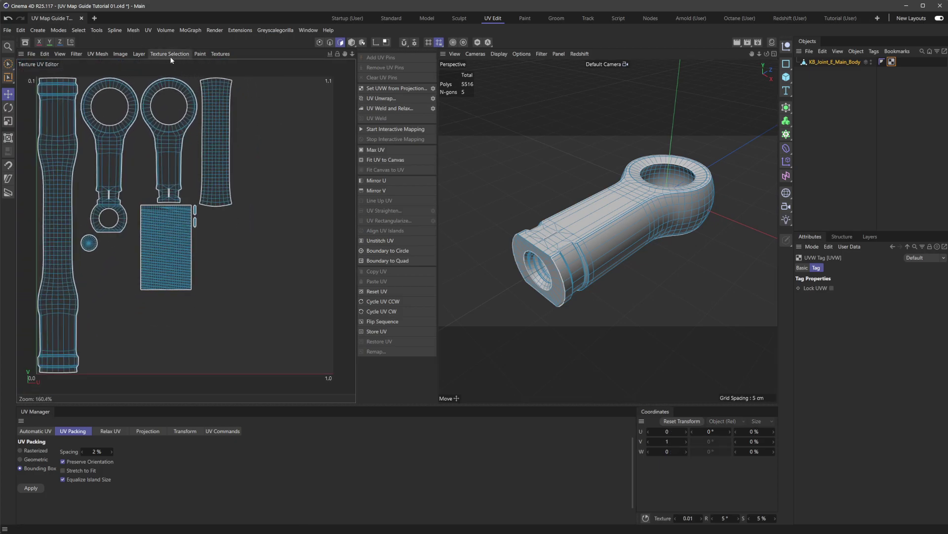
Clear the joint body selection and reapply the UV Edit layout, leaving the UV editor blank
left_click(139, 54)
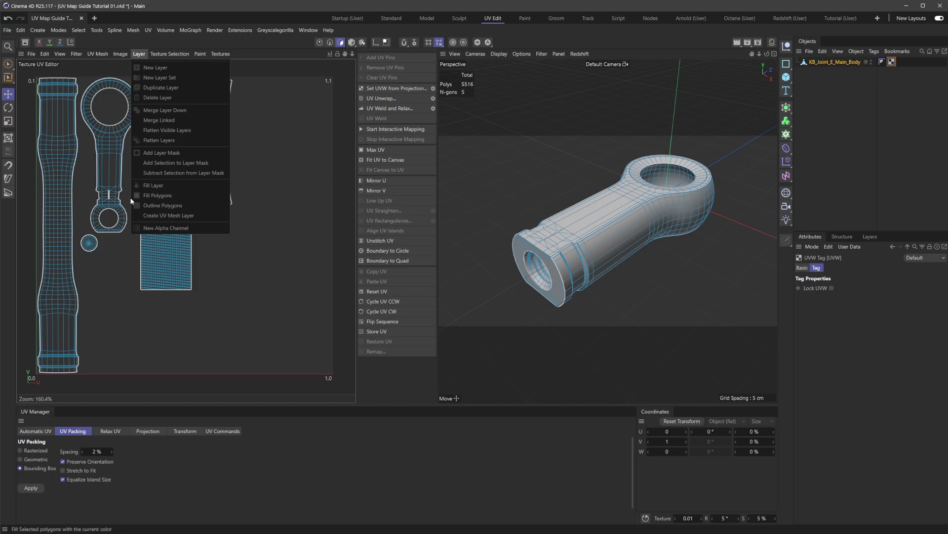
left_click(833, 98)
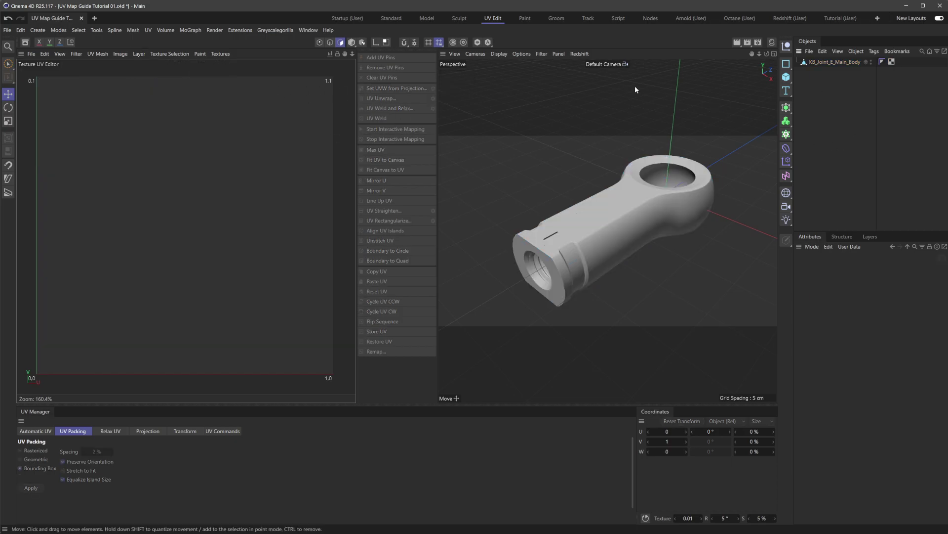
left_click(307, 30)
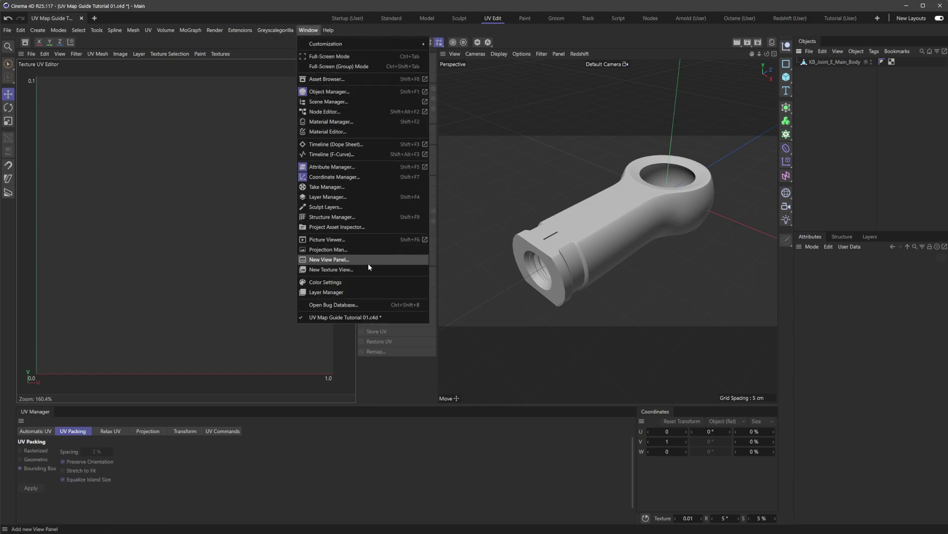
left_click(505, 21)
left_click(495, 22)
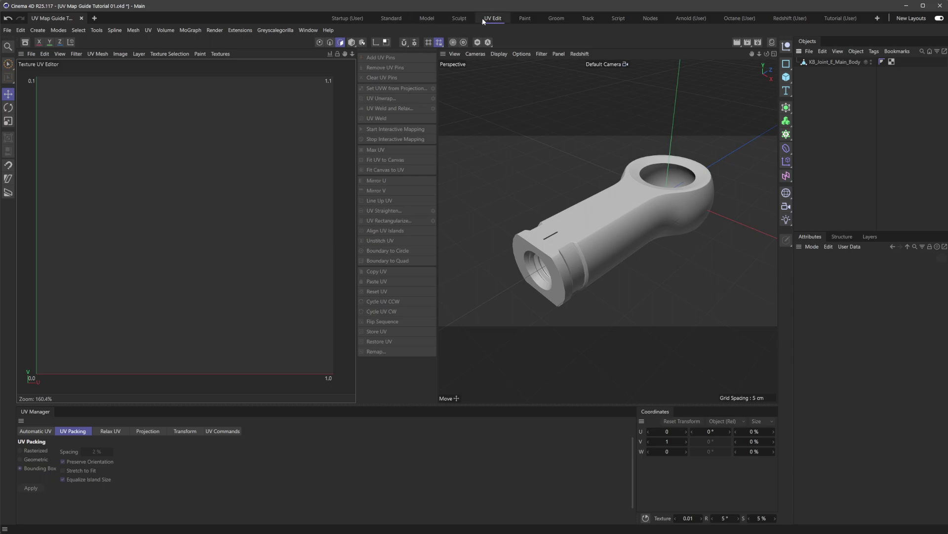
Dock the Layer Manager into the bottom panel alongside the Material Manager
left_click(307, 31)
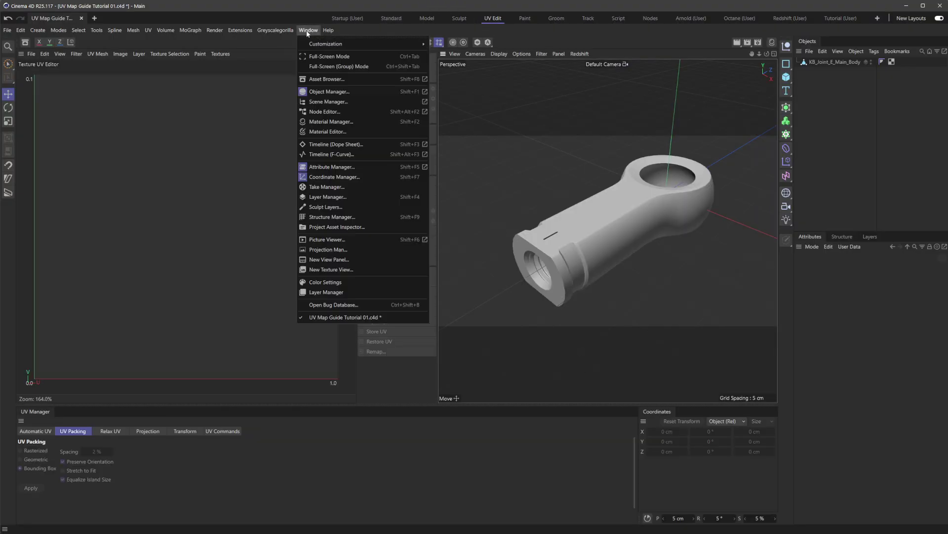
left_click(340, 293)
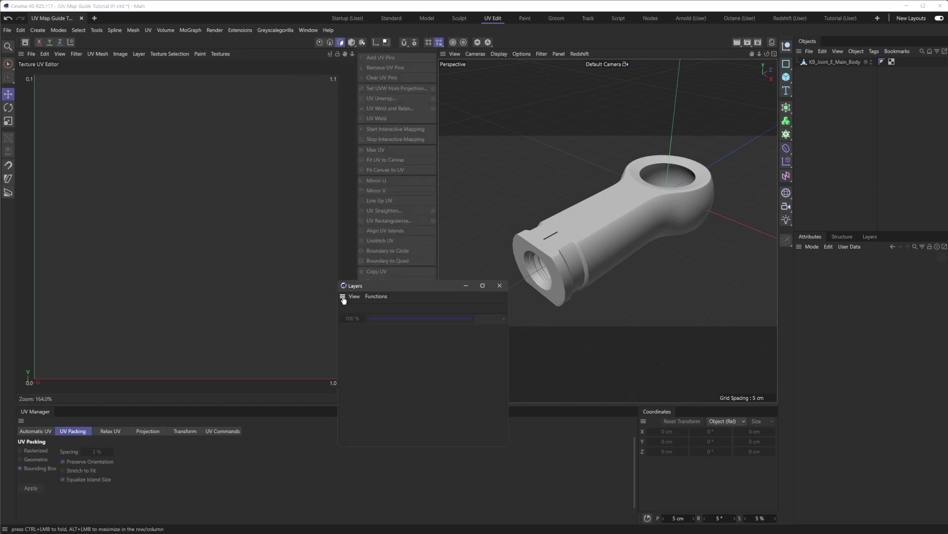
left_click_drag(525, 366, 635, 474)
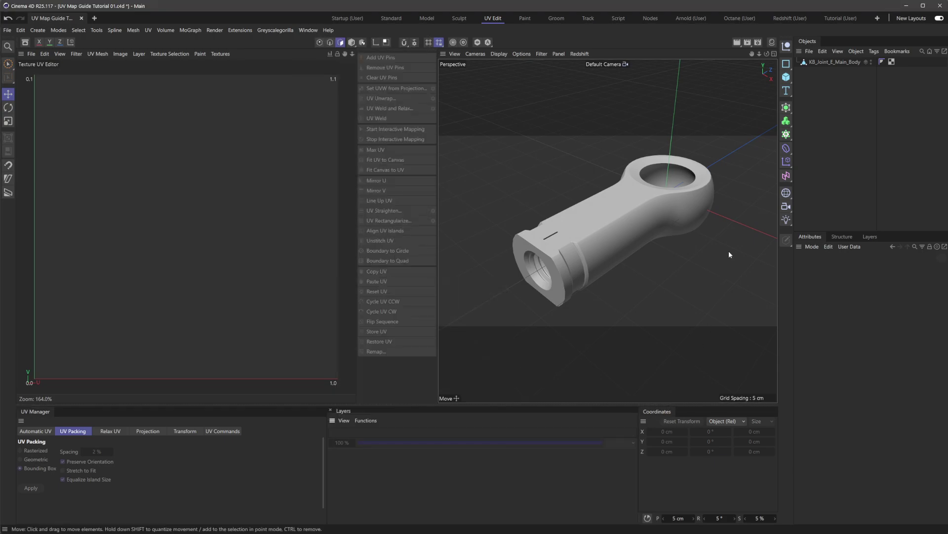
left_click(773, 42)
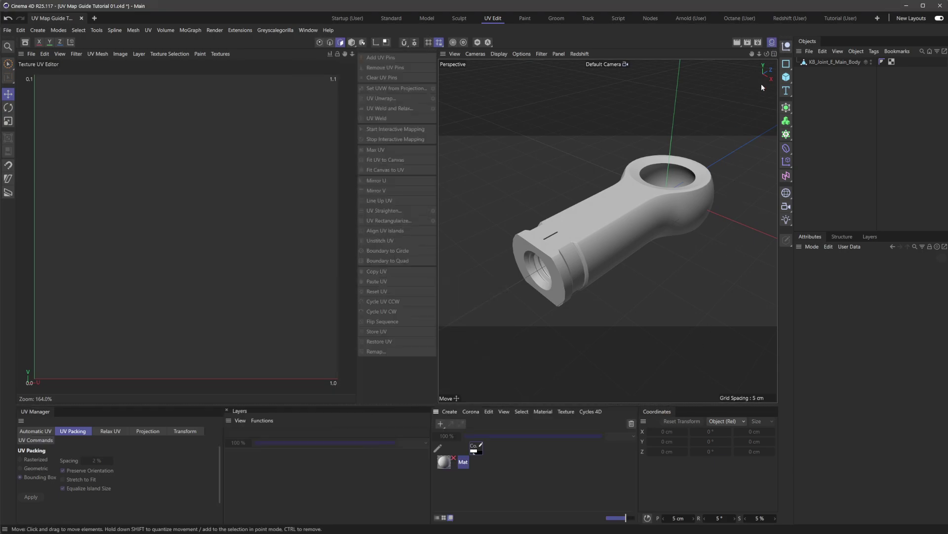
left_click(229, 420)
left_click(256, 373)
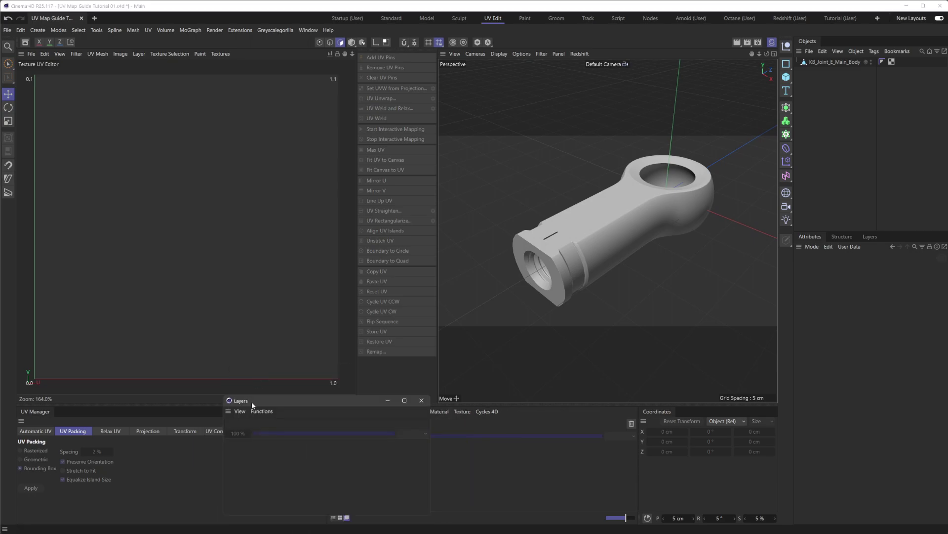
left_click_drag(319, 390, 336, 417)
Dock Color Settings in the bottom panel with its title bar hidden, then show Materials
left_click(308, 30)
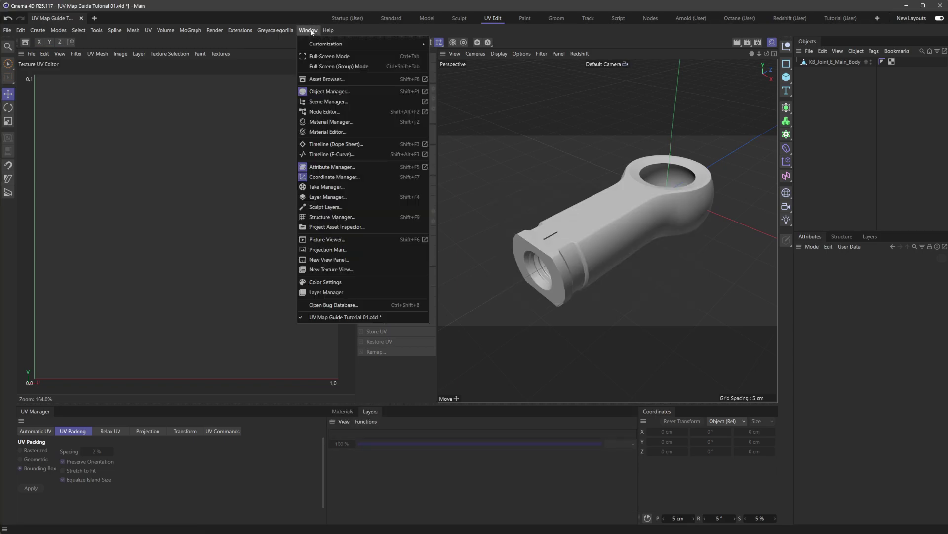
left_click(334, 282)
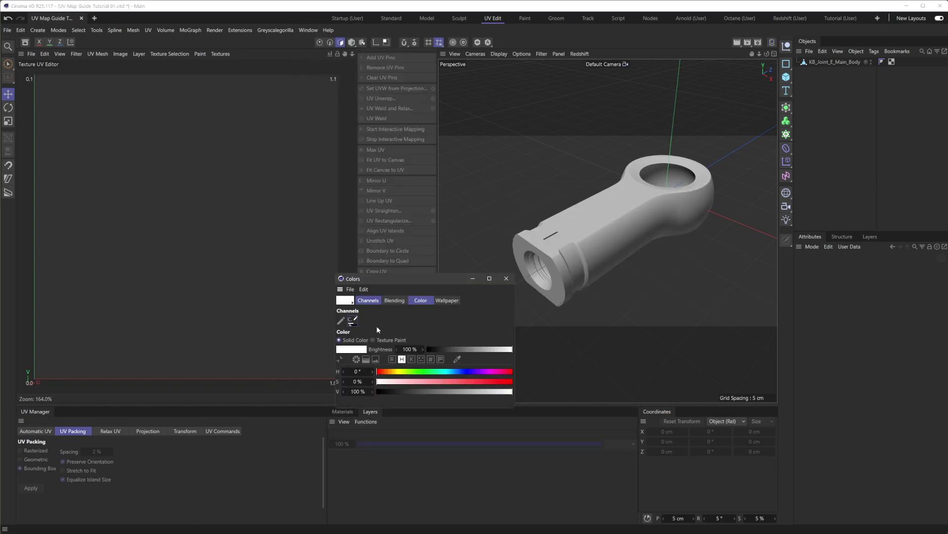
left_click_drag(327, 430, 329, 429)
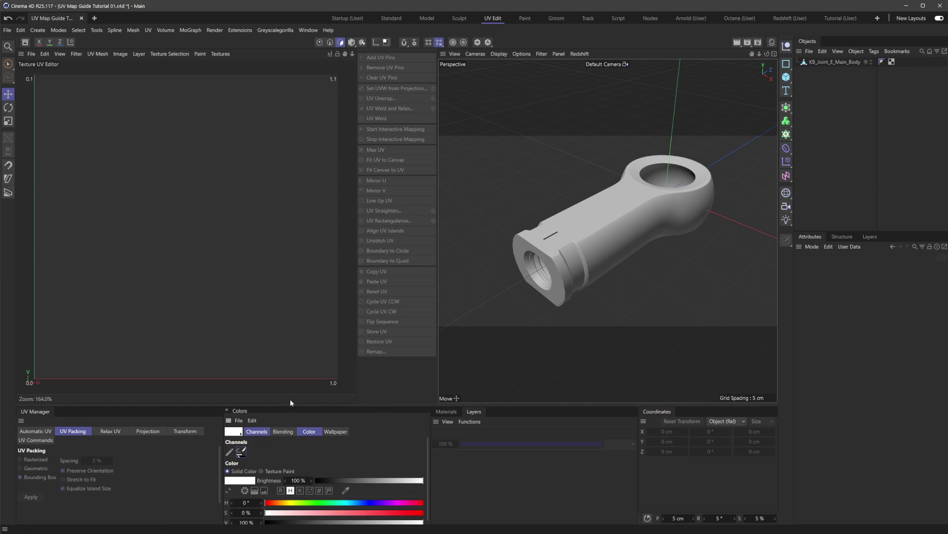
right_click(240, 411)
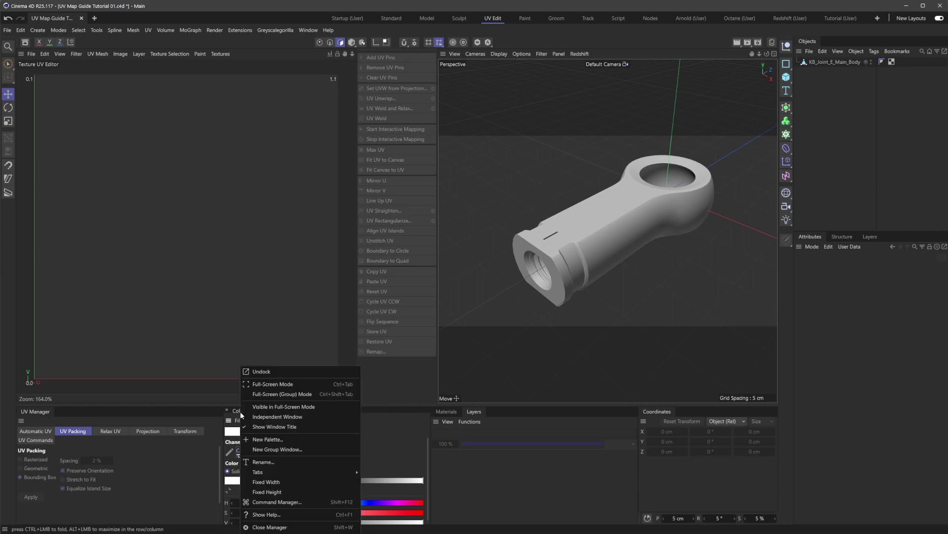
left_click(276, 427)
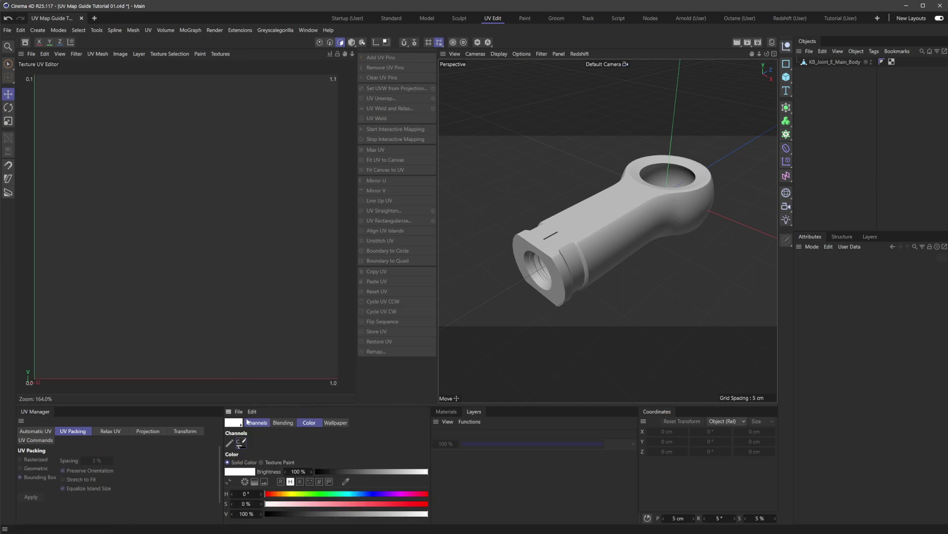
left_click(447, 412)
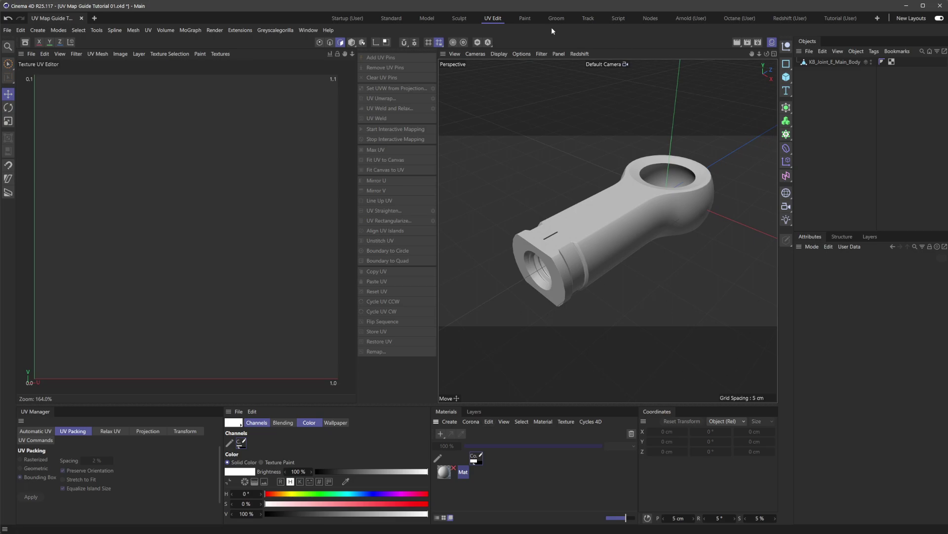
left_click(308, 30)
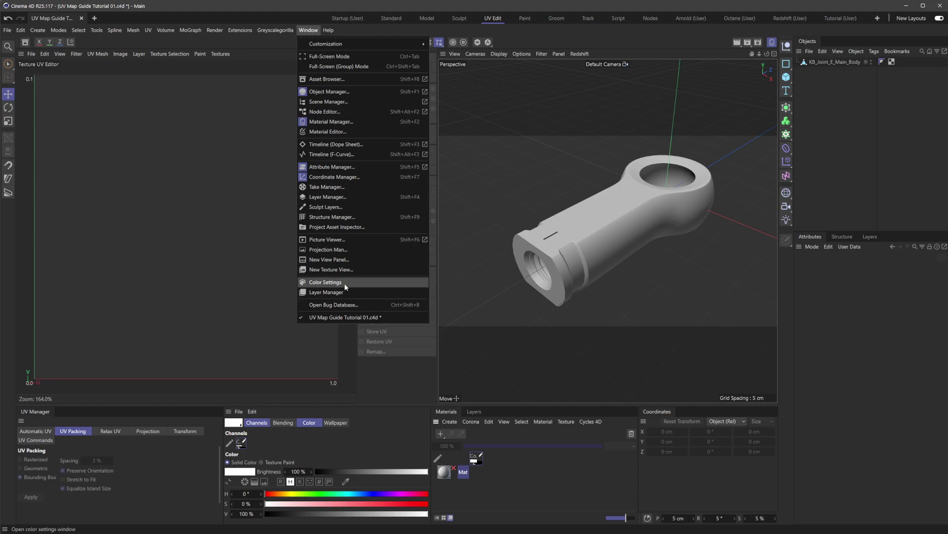
left_click(813, 133)
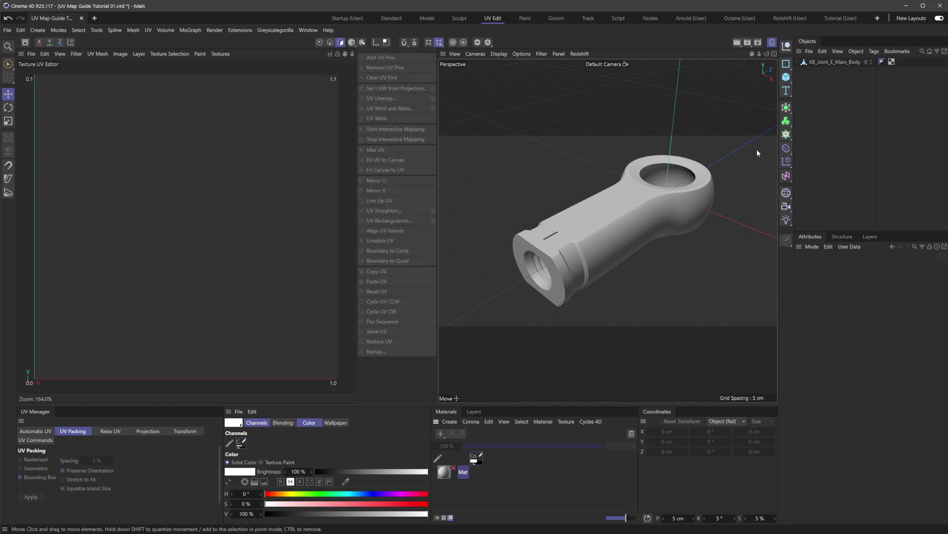
Reselect the joint body, delete the old Mat material and create a new default material
left_click(834, 62)
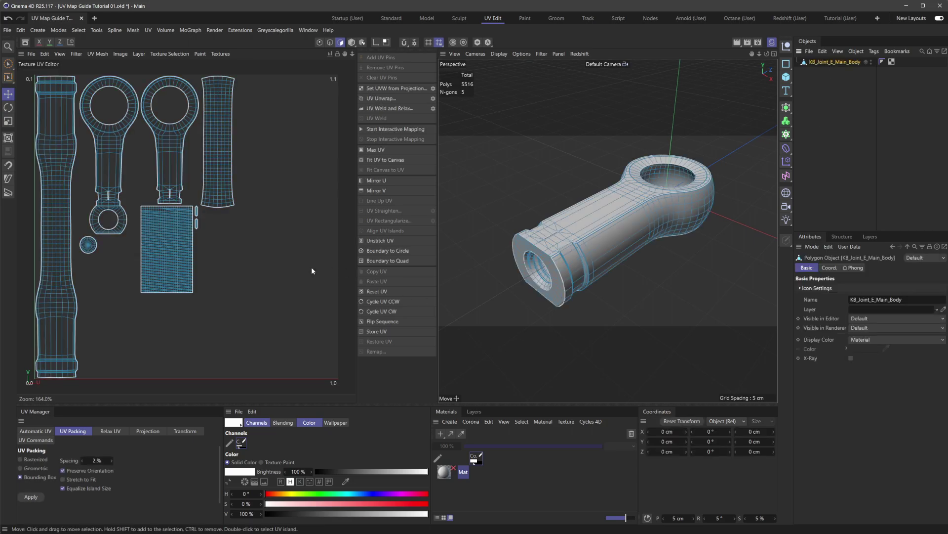
left_click(462, 474)
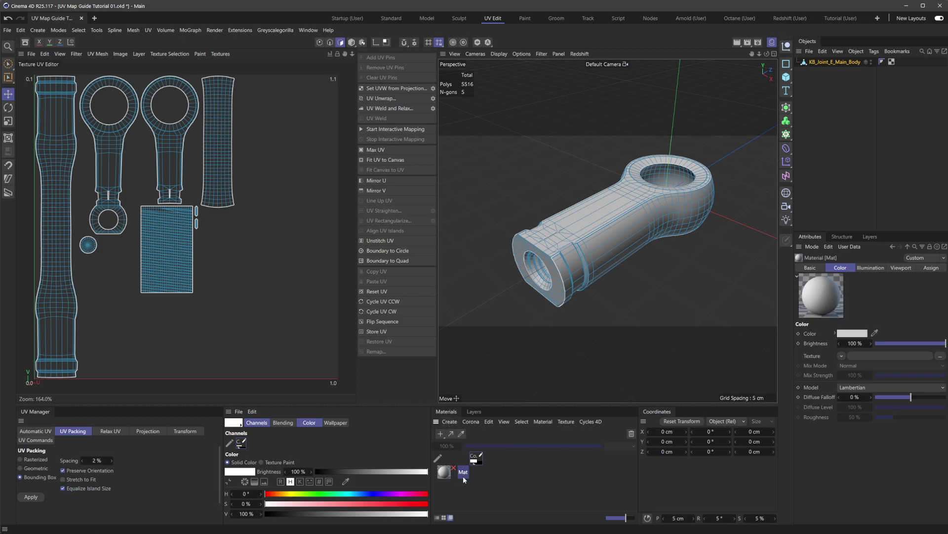
key("Delete")
left_click(450, 422)
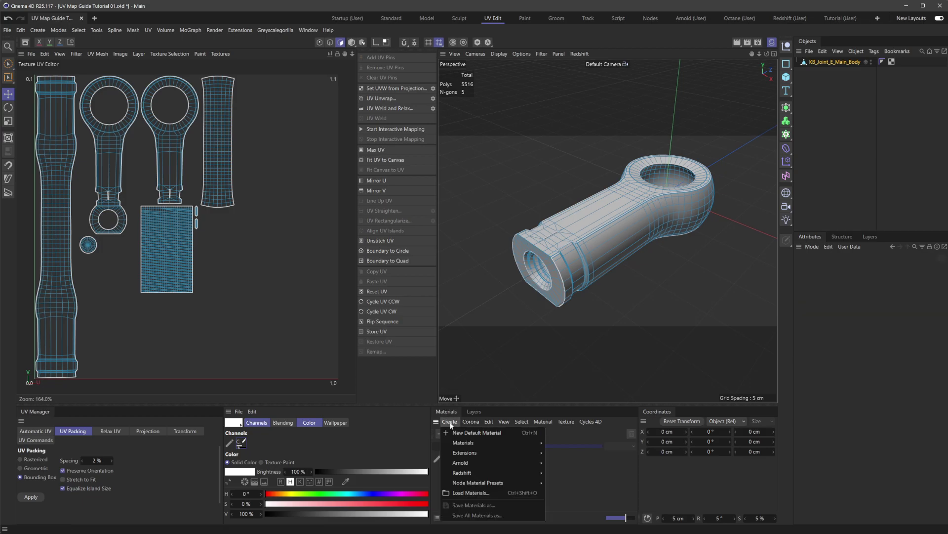
left_click(476, 433)
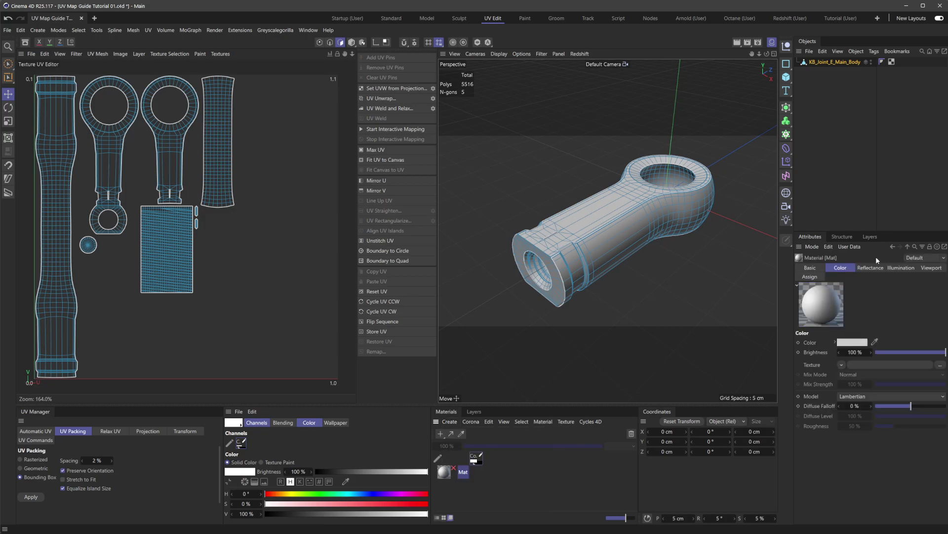
Turn off the new Mat's Reflectance channel, show its Color settings, and widen the Attributes panel
left_click(810, 269)
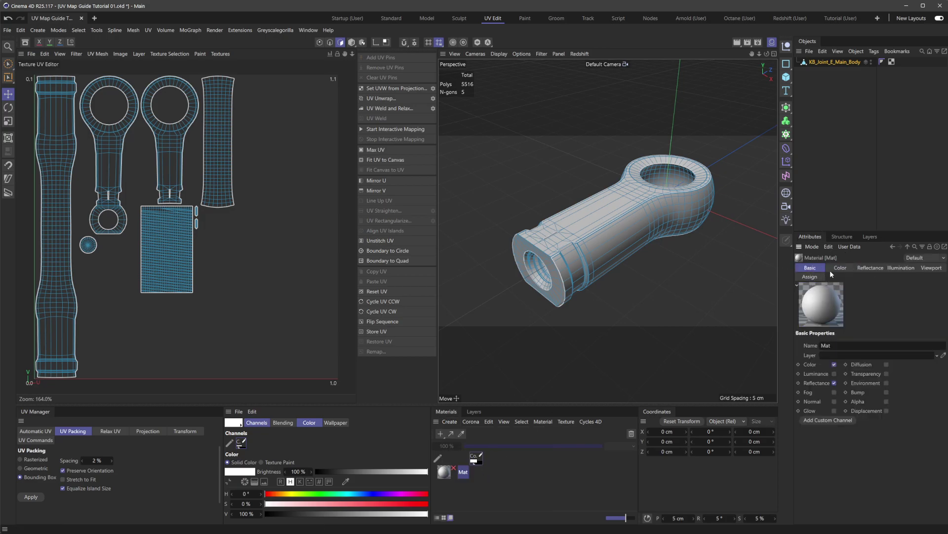
left_click(834, 383)
left_click(840, 268)
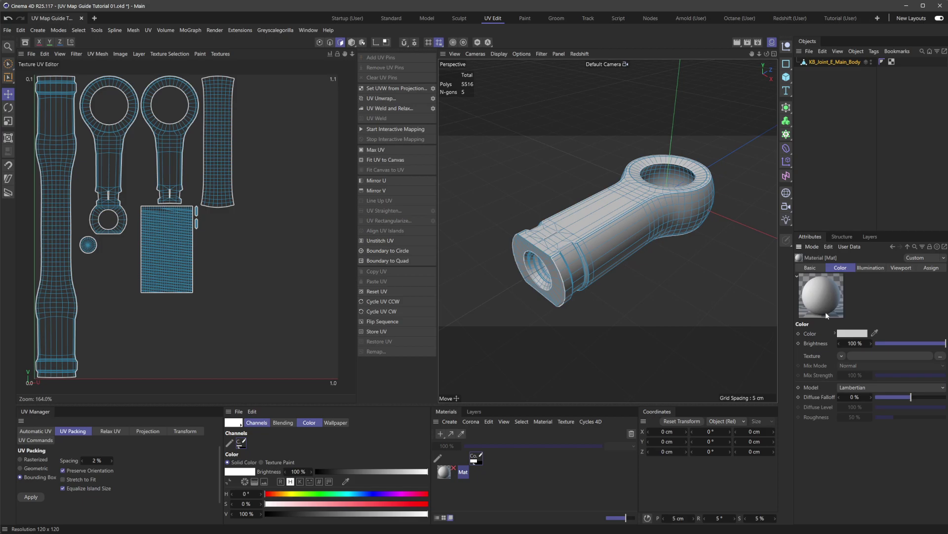
left_click_drag(794, 282, 781, 292)
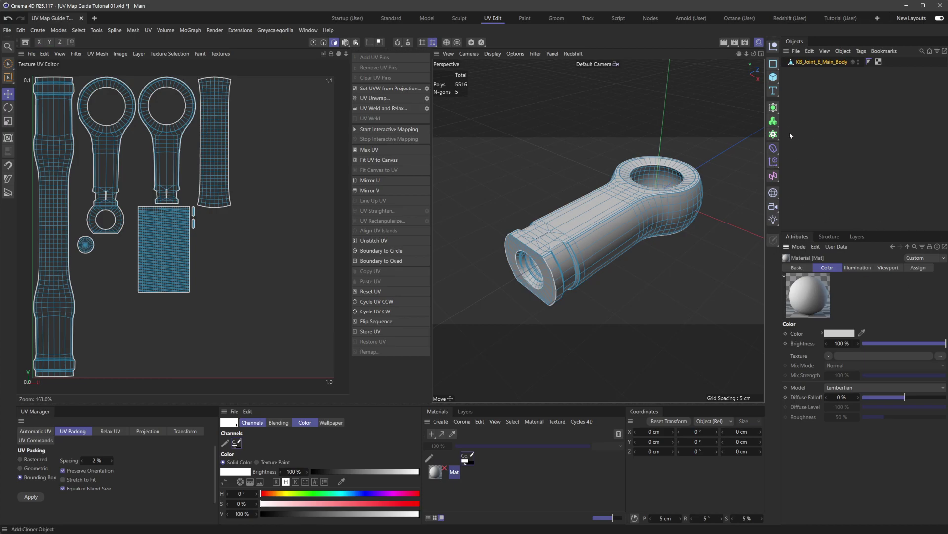
left_click(169, 54)
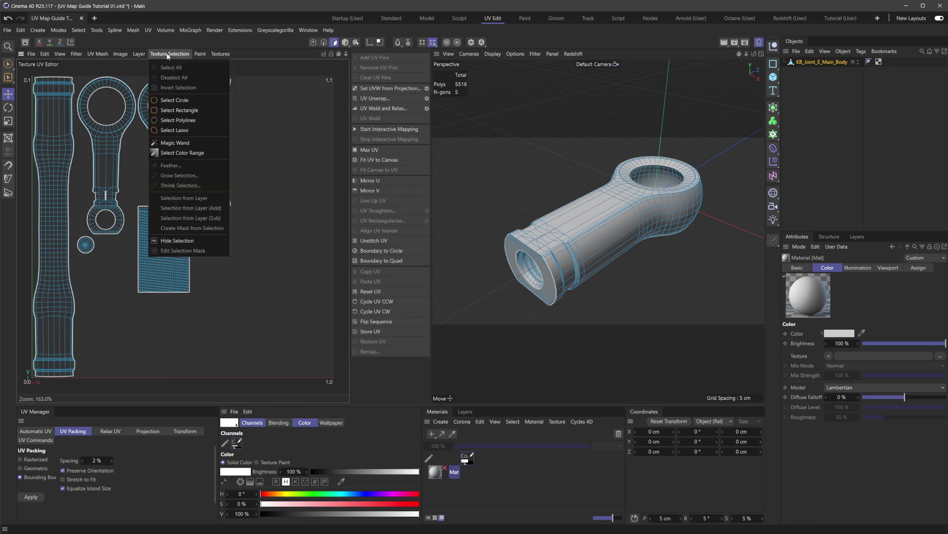
mouse_move(140, 55)
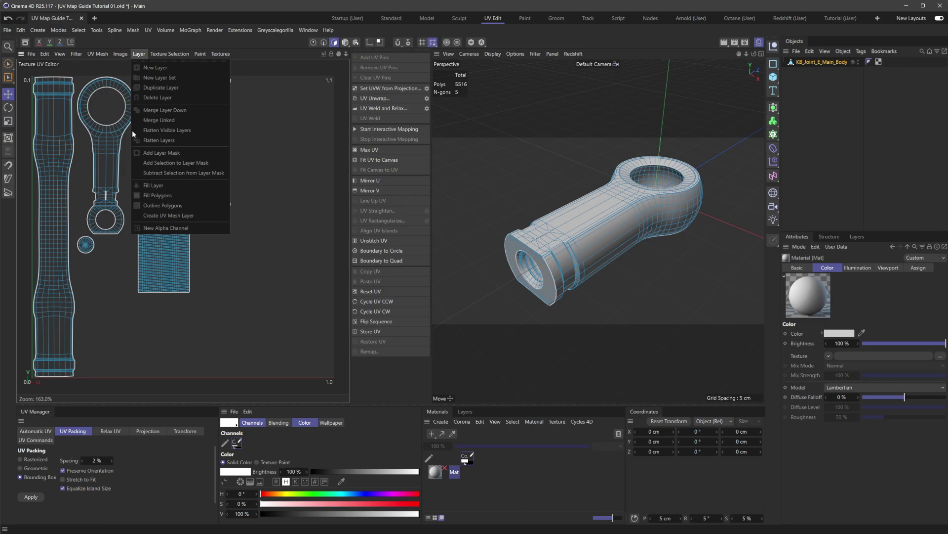
left_click(277, 78)
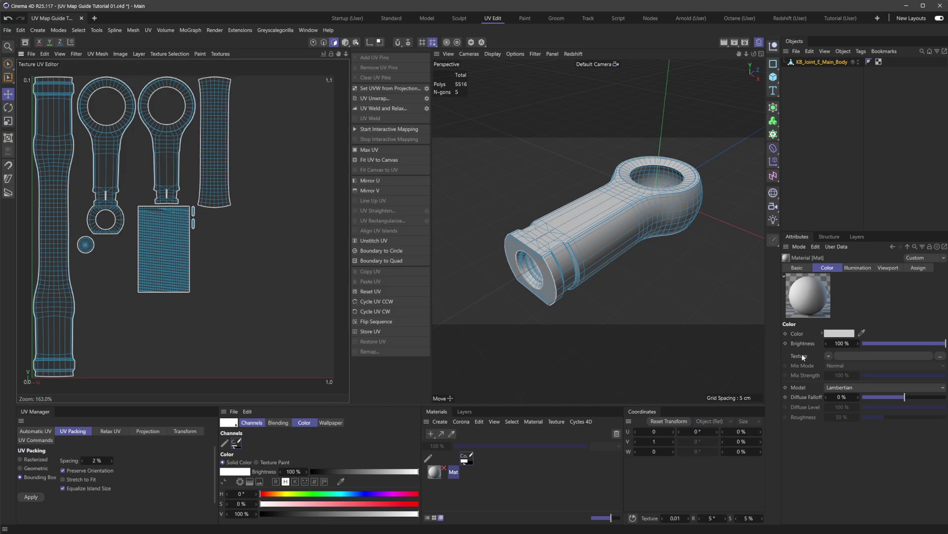
left_click(798, 267)
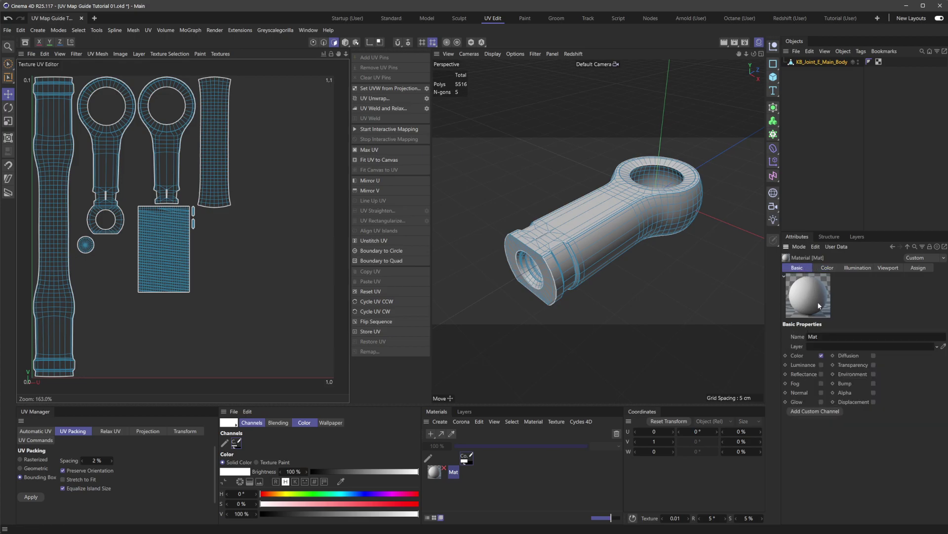
left_click(828, 267)
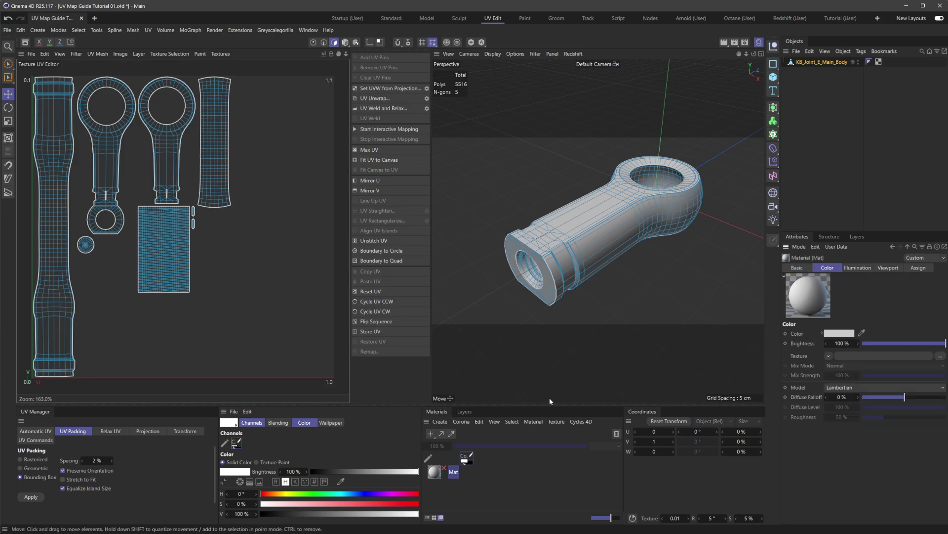
left_click(829, 357)
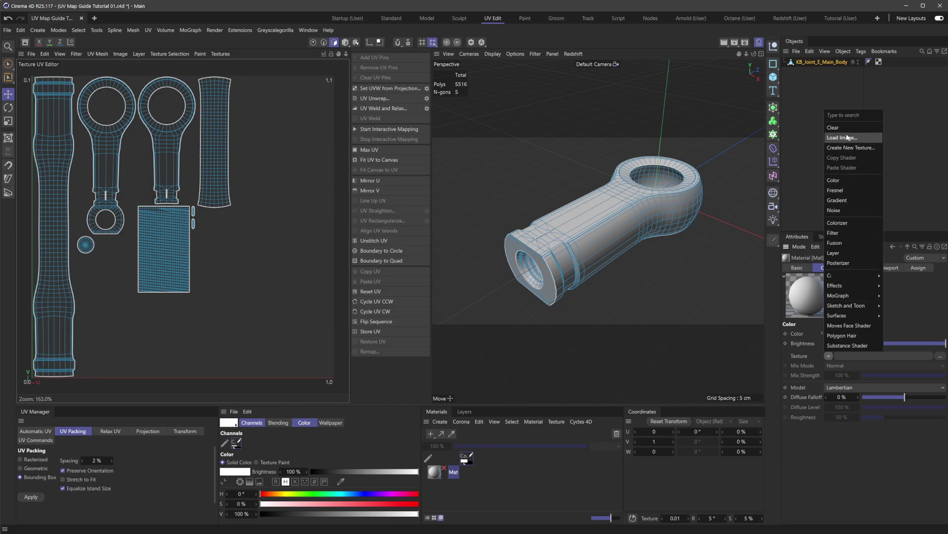
left_click(916, 321)
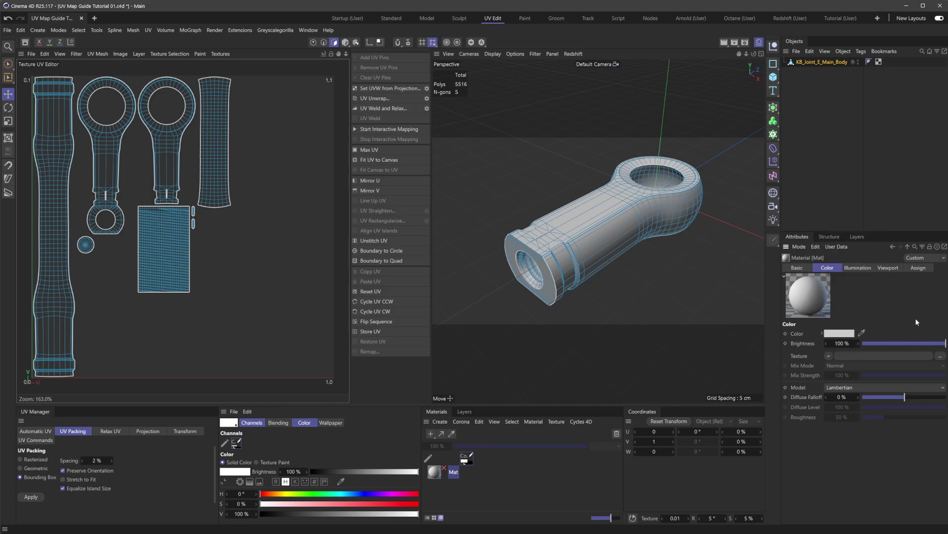
left_click(833, 356)
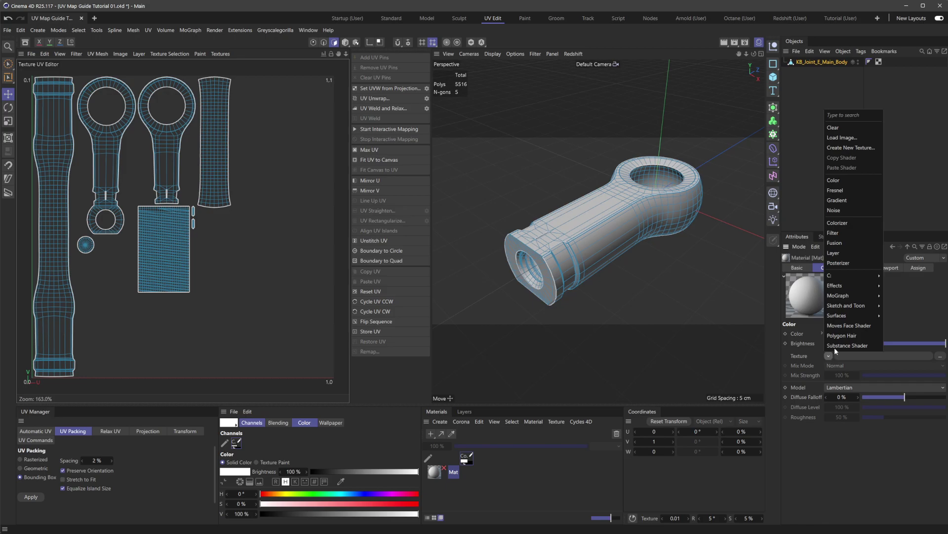
Create a new 4096×4096 texture named 'UV Guide' in the Color channel's Texture slot
left_click(859, 151)
left_click_drag(848, 98, 551, 174)
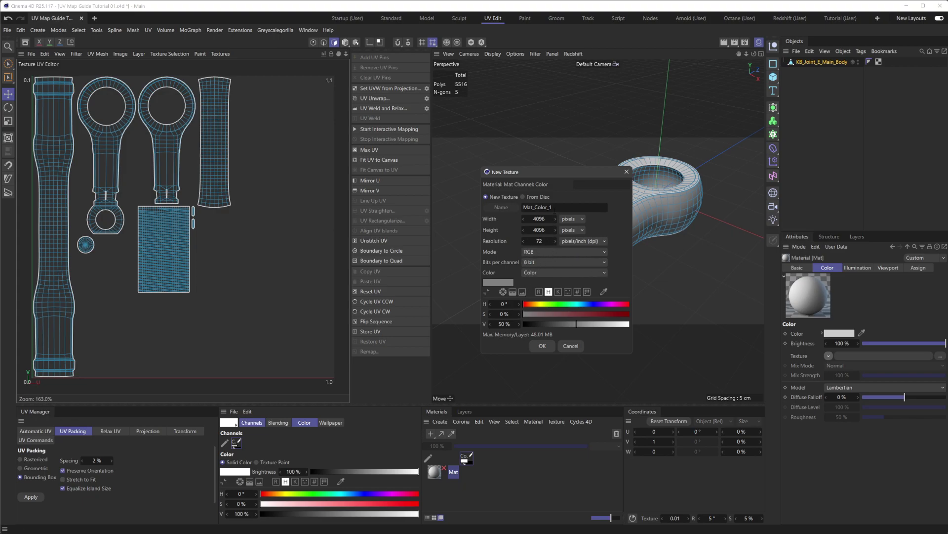
left_click(555, 208)
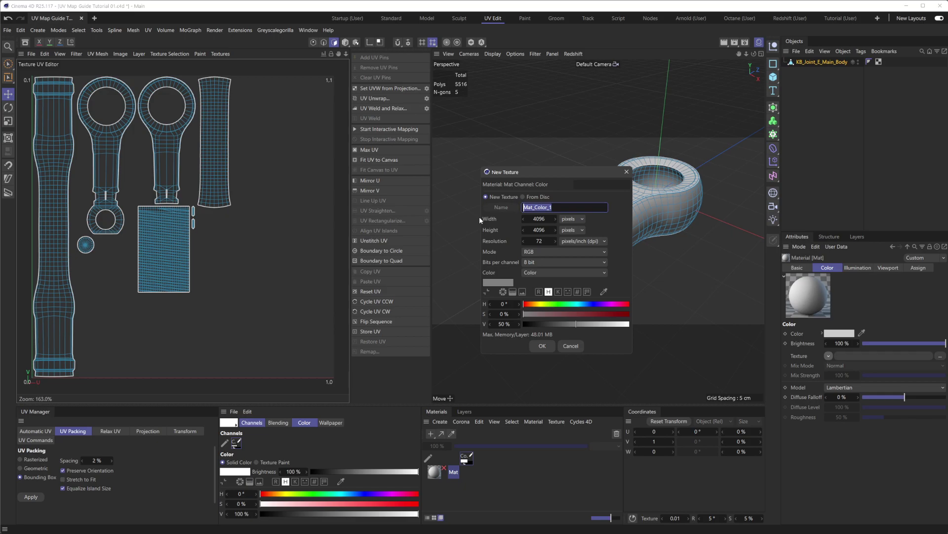
type("UV Guide")
left_click(542, 346)
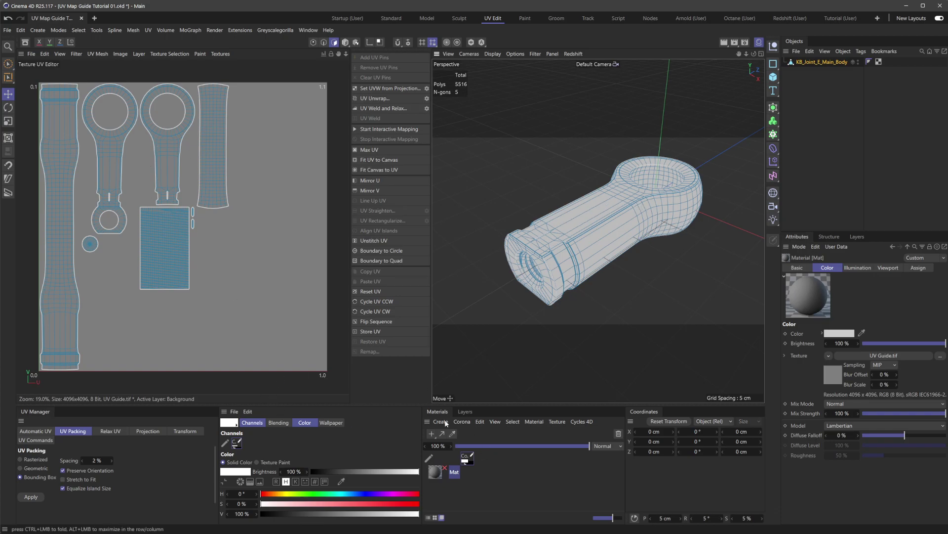
Check the texture and scene layer lists, then leave Polygon mode for texture painting
left_click(460, 412)
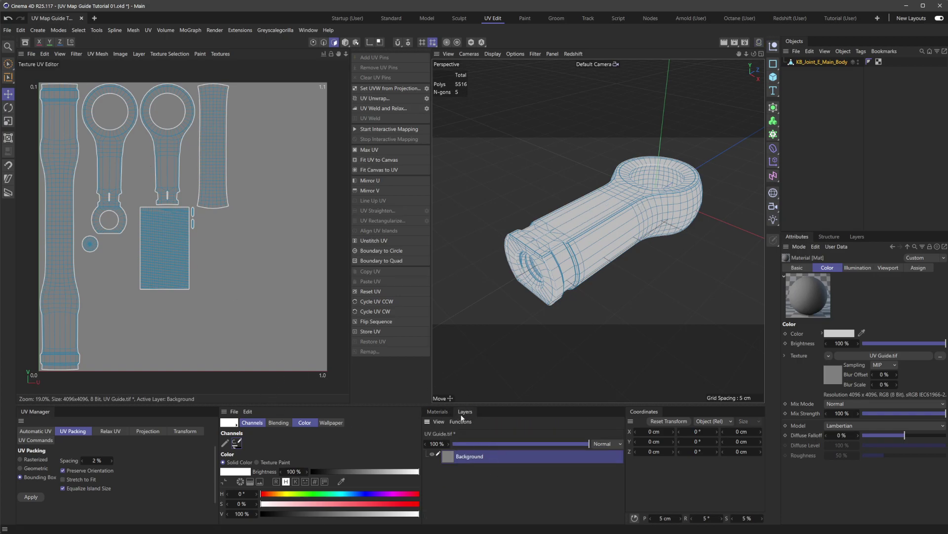
left_click(857, 236)
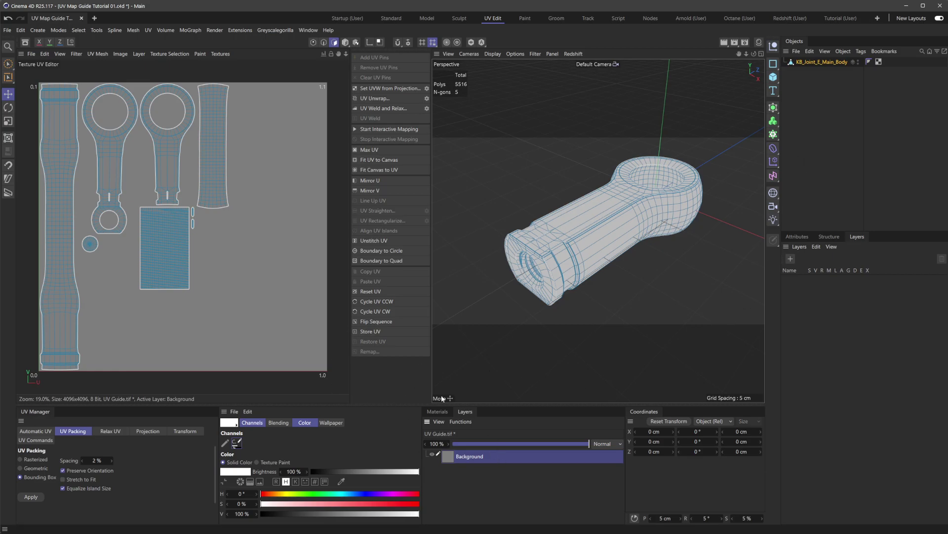
left_click(437, 413)
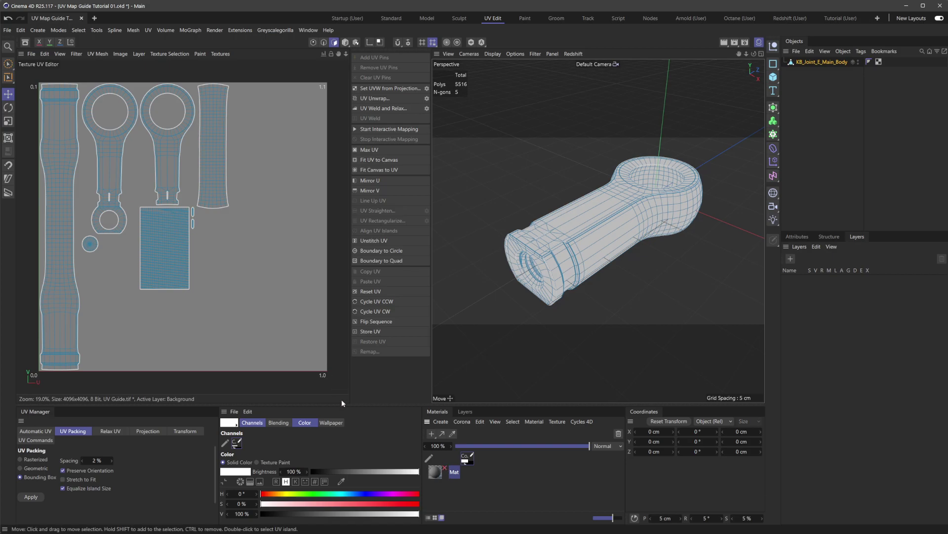
left_click(446, 472)
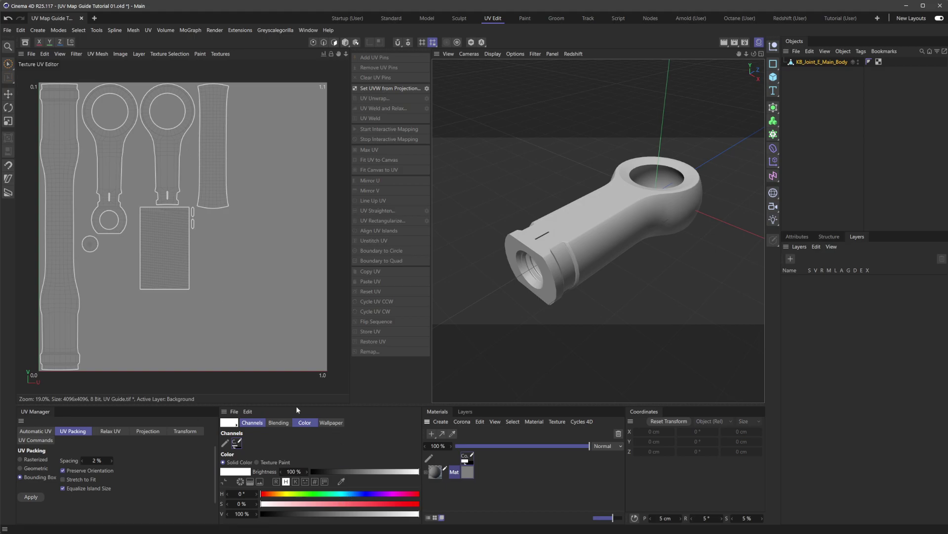
Set the paint colour to cyan (H 190°, S 89%) and paint a test stroke on the UV texture
left_click(348, 494)
left_click_drag(355, 504, 402, 504)
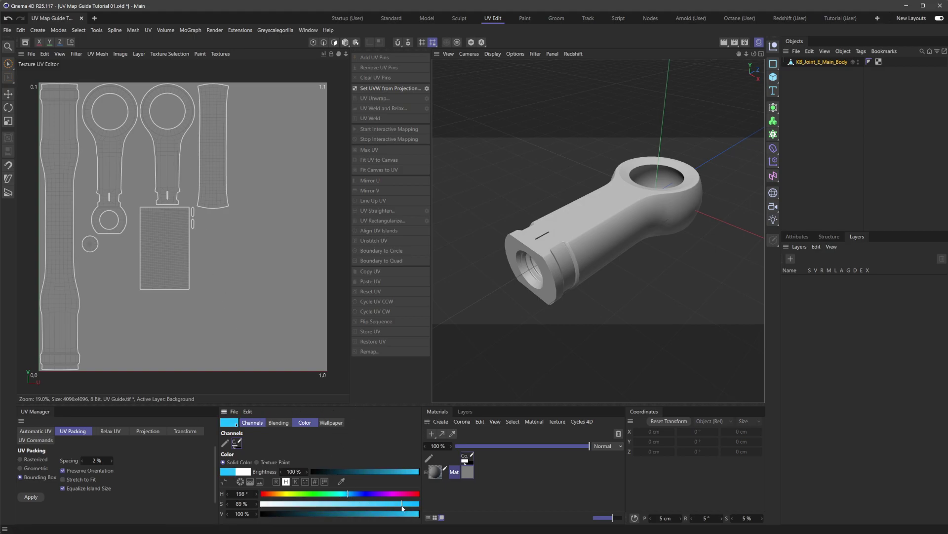
left_click_drag(190, 159, 192, 205)
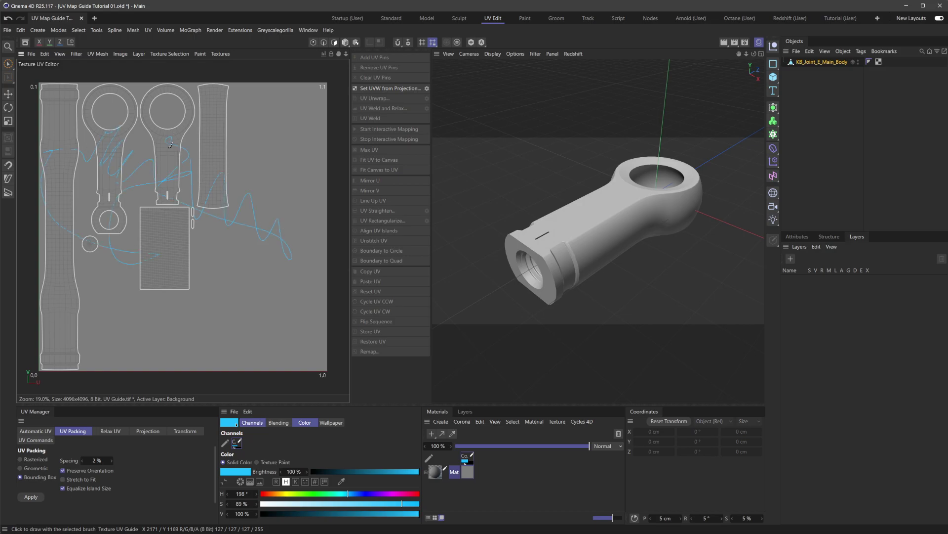
left_click_drag(614, 196, 613, 206, "alt")
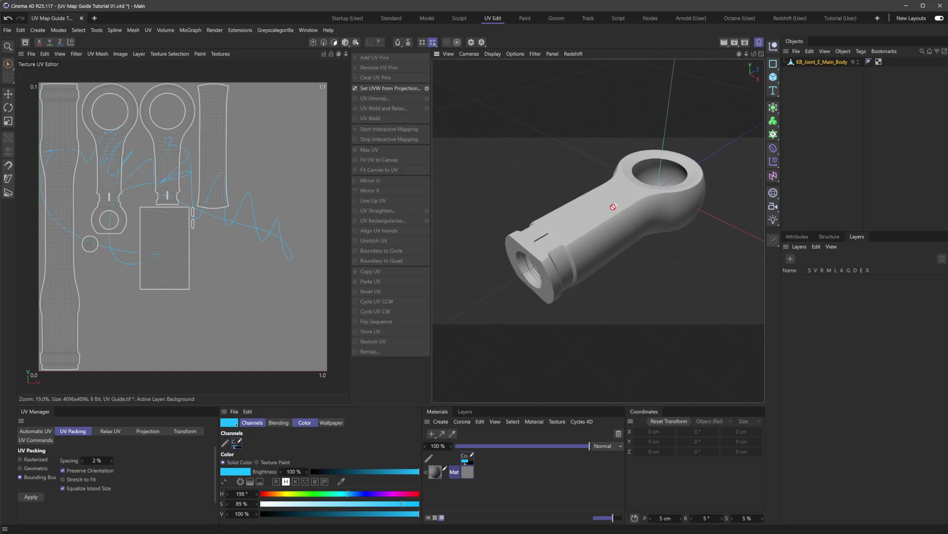
Drag Mat onto the joint body, paint trial cyan strokes on it, then undo them
left_click(788, 112)
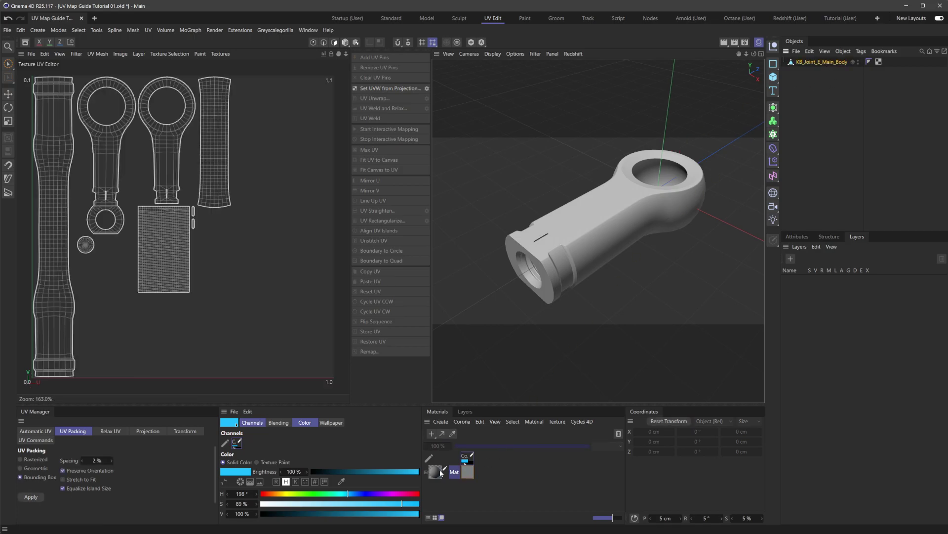
mouse_move(441, 472)
left_mouse_down()
mouse_move(784, 145)
mouse_move(818, 64)
left_mouse_up()
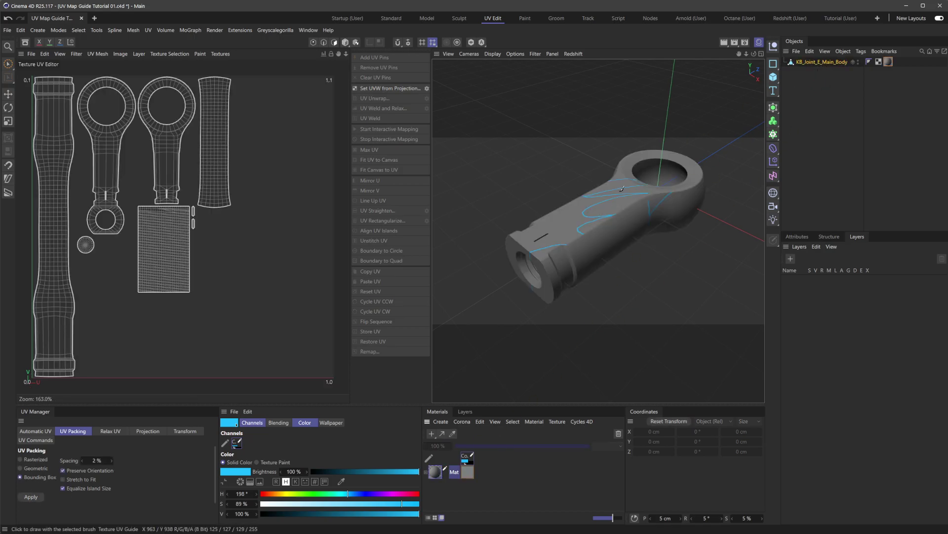
mouse_move(562, 224)
left_mouse_down()
mouse_move(586, 233)
mouse_move(623, 205)
mouse_move(646, 212)
mouse_move(626, 220)
mouse_move(637, 219)
mouse_move(624, 201)
mouse_move(639, 211)
mouse_move(589, 209)
left_mouse_up()
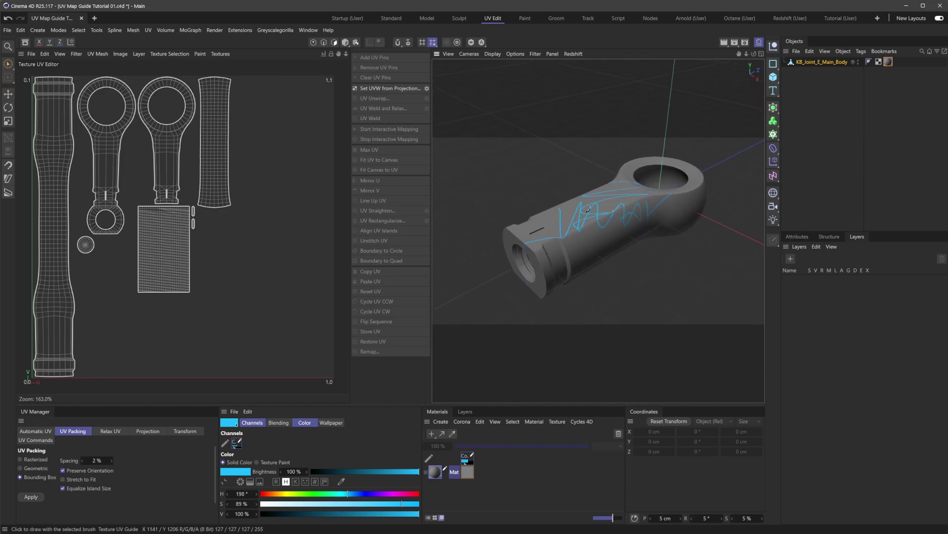
key("ctrl+z")
key("ctrl+z")
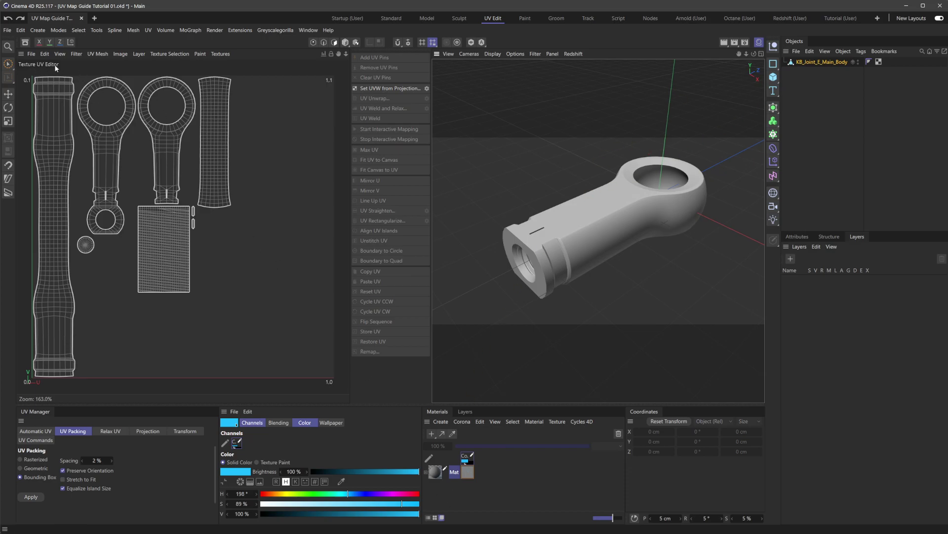
Display the blank UV Guide texture behind the UV islands by selecting the Mat material
left_click(465, 412)
left_click(441, 411)
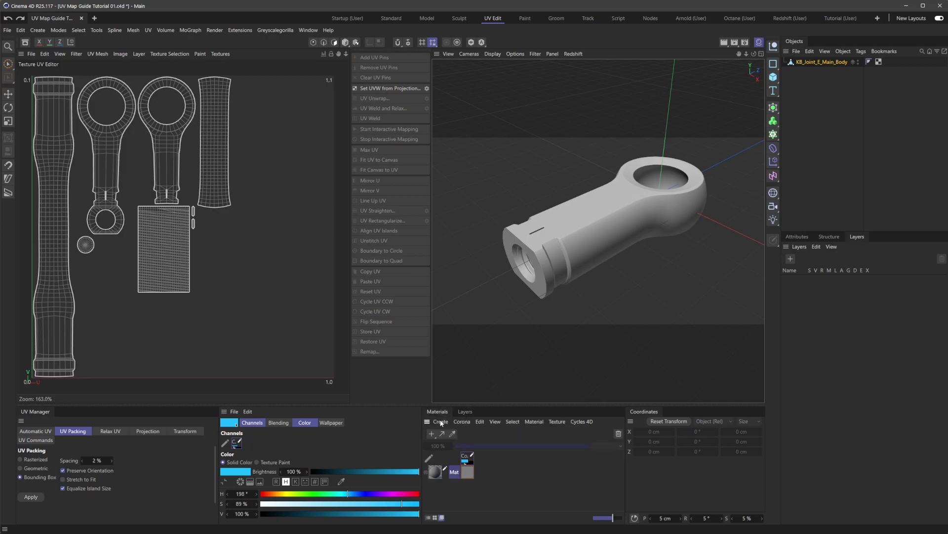
left_click(464, 473)
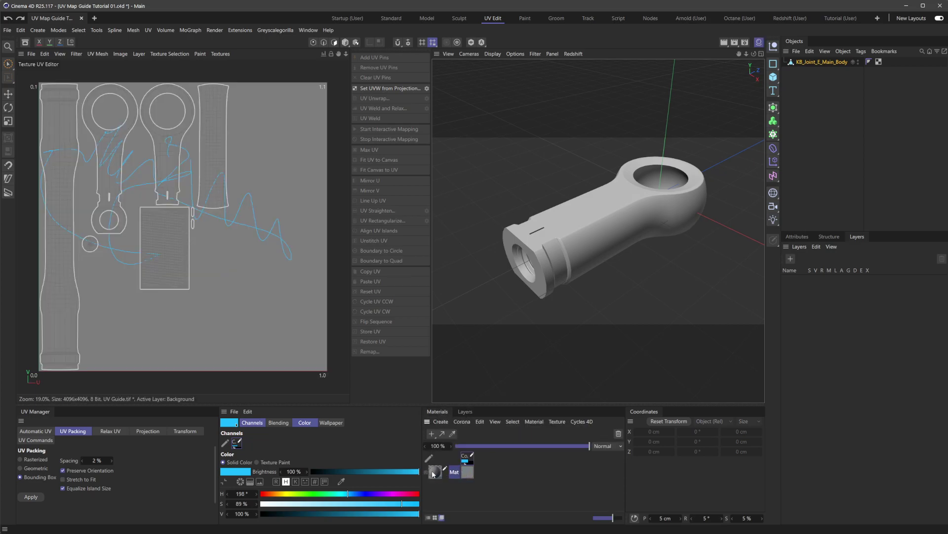
left_click(466, 411)
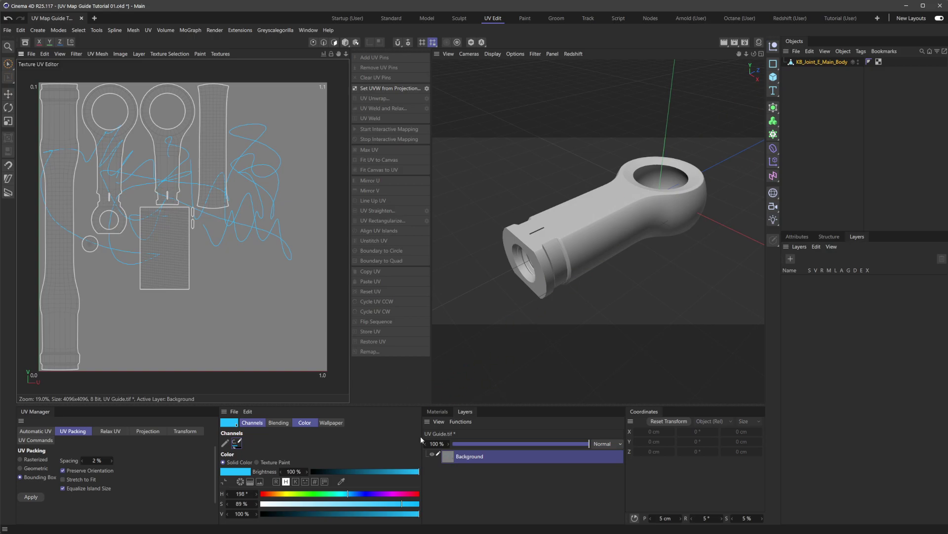
left_click(436, 412)
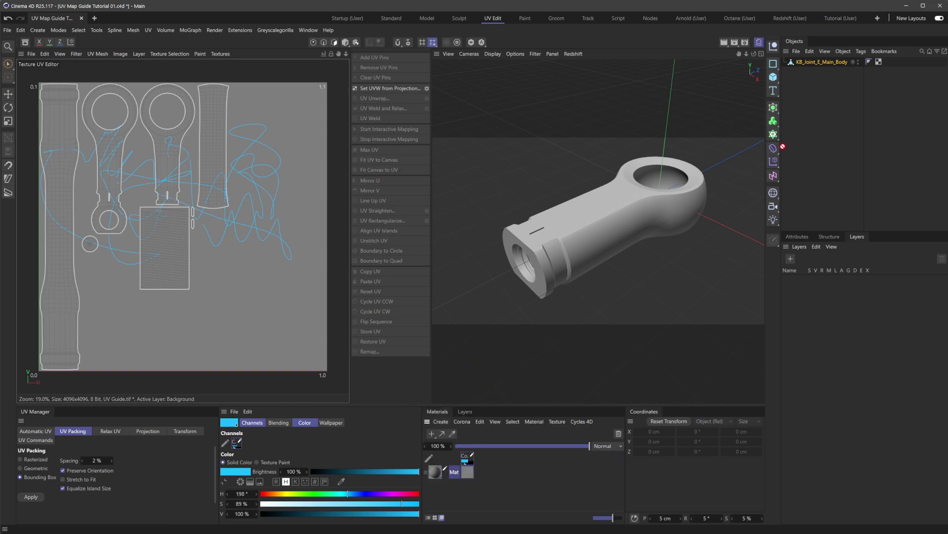
Assign Mat to the joint body, undo, then redo to restore the UV layout
left_click_drag(783, 147, 830, 63)
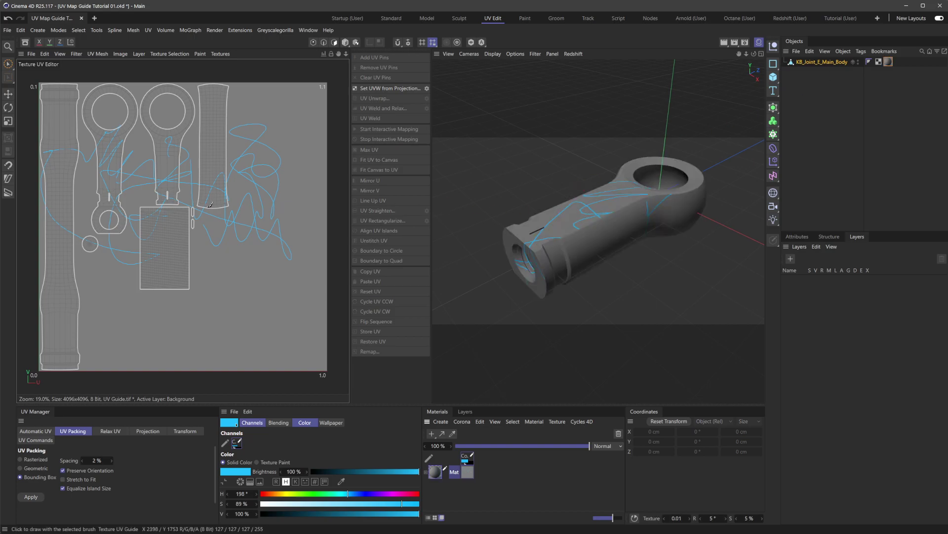
key("ctrl+z")
key("ctrl+z")
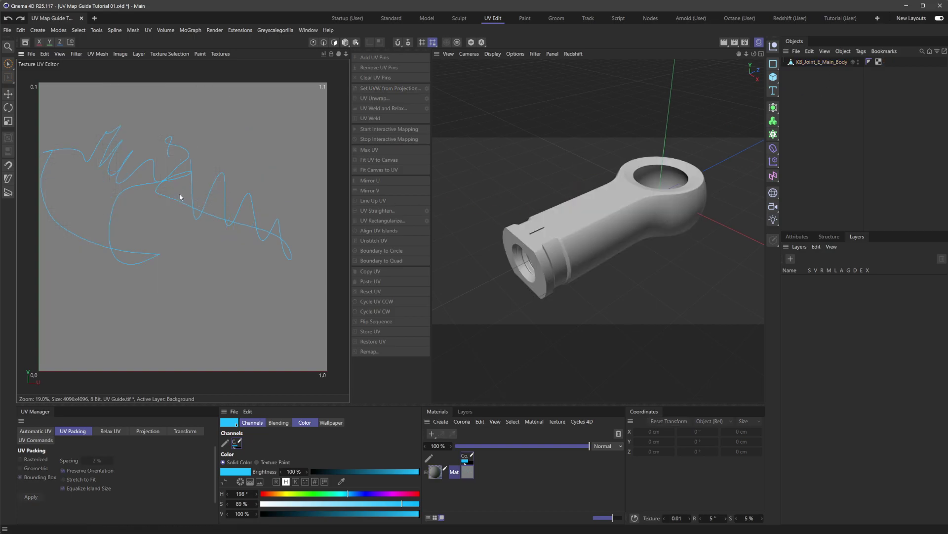
key("ctrl+y")
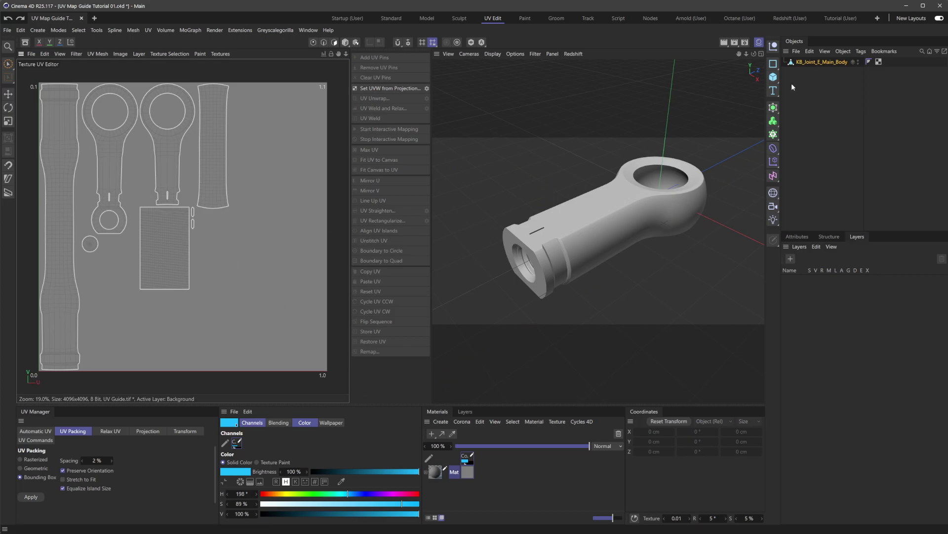
Apply Mat to the joint body, paint a light-blue test stroke, then undo it
mouse_move(433, 470)
left_mouse_down()
mouse_move(634, 249)
mouse_move(835, 65)
left_mouse_up()
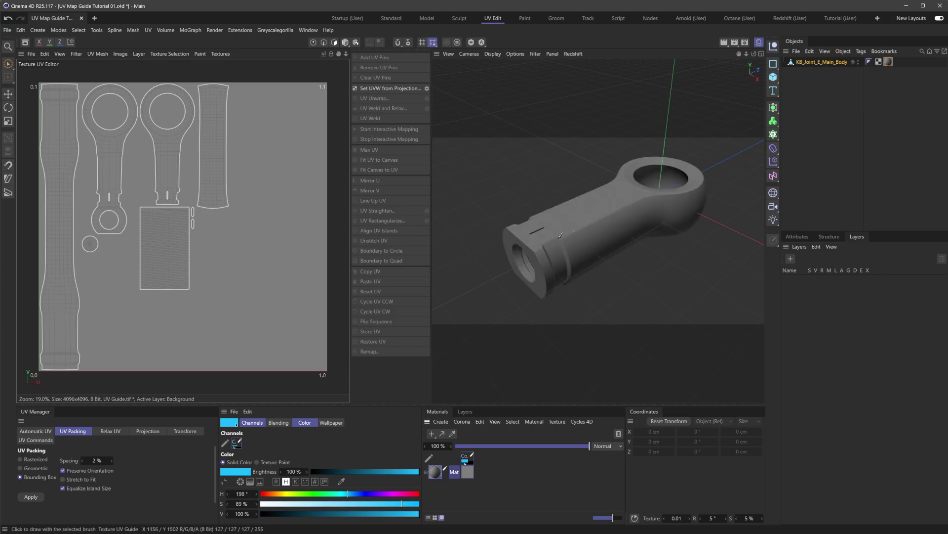
left_click_drag(131, 137, 98, 173)
mouse_move(617, 197)
left_mouse_down("alt")
mouse_move(696, 195)
mouse_move(637, 156)
left_mouse_up("alt")
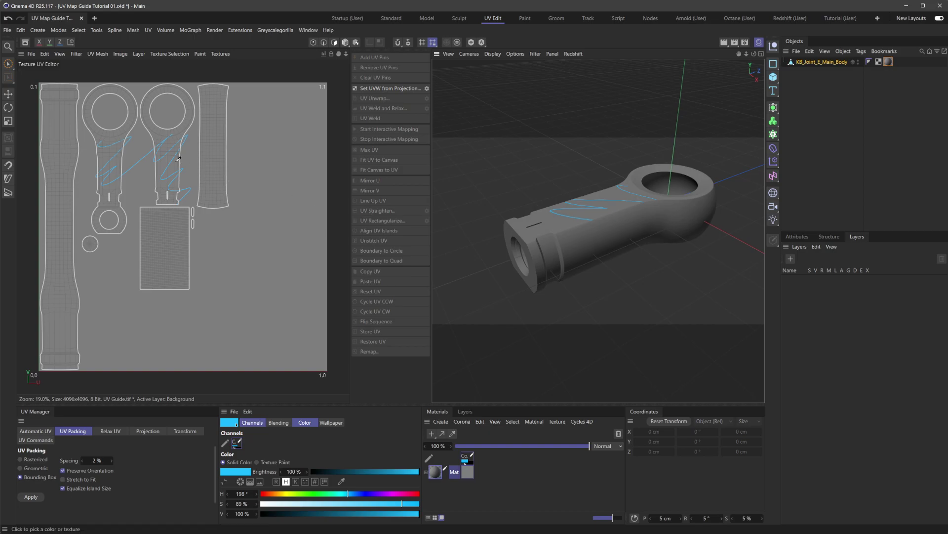
key("ctrl+z")
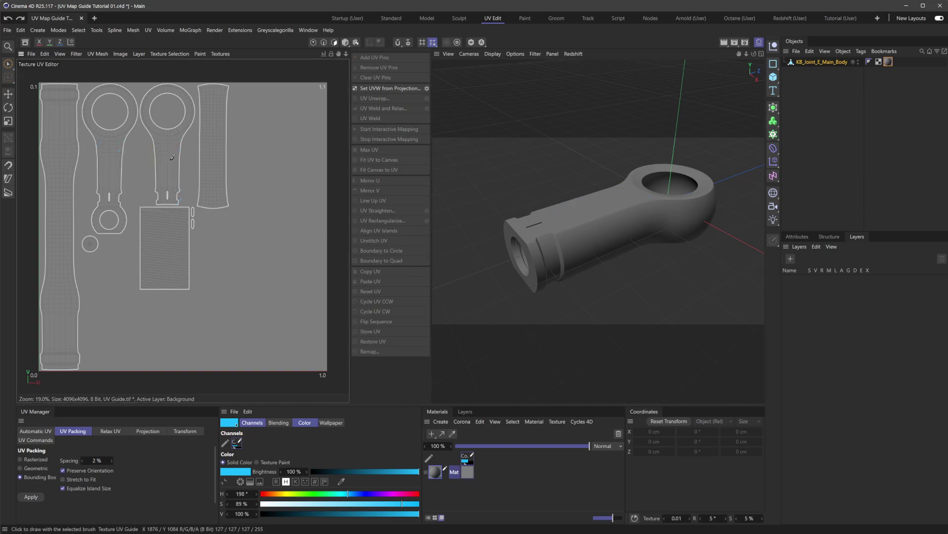
Check the texture's layer list, return to Materials, and switch back to Polygon mode
left_click(463, 410)
left_click(437, 411)
left_click(335, 44)
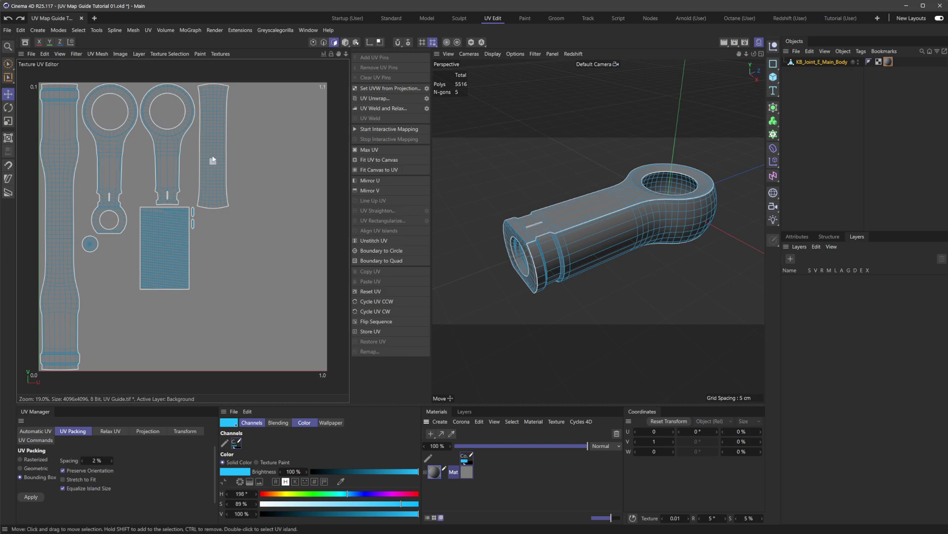
Select all polygons and trace cyan outlines around the UV islands, undoing the stray model change
key("ctrl+a")
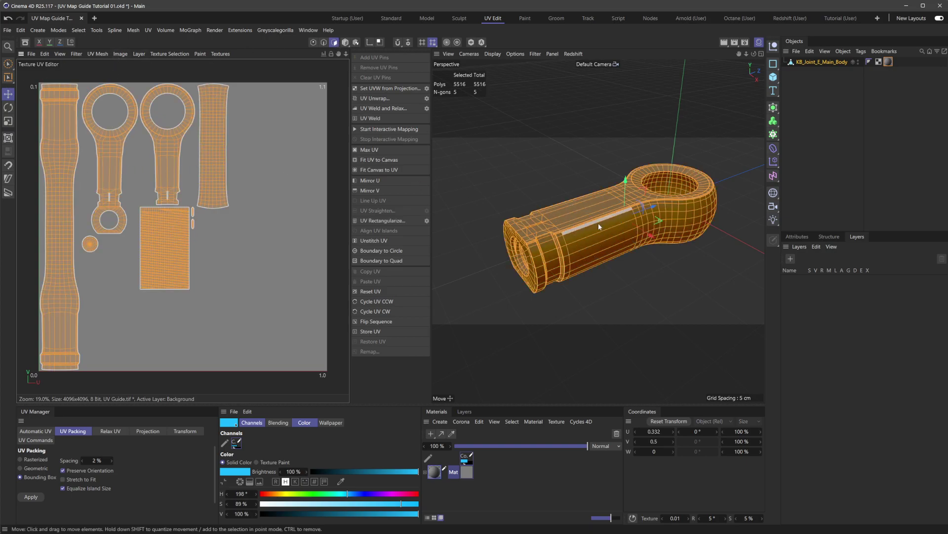
left_click(140, 54)
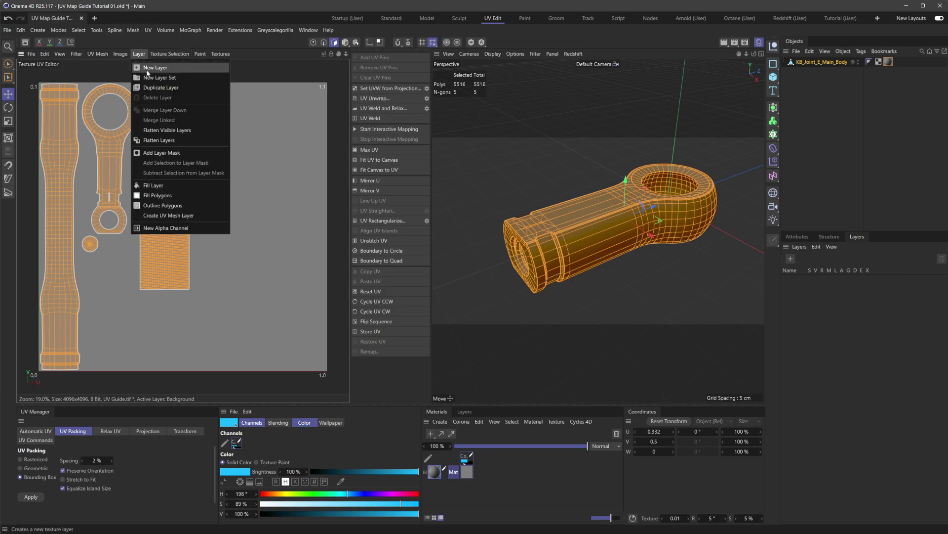
left_click(174, 206)
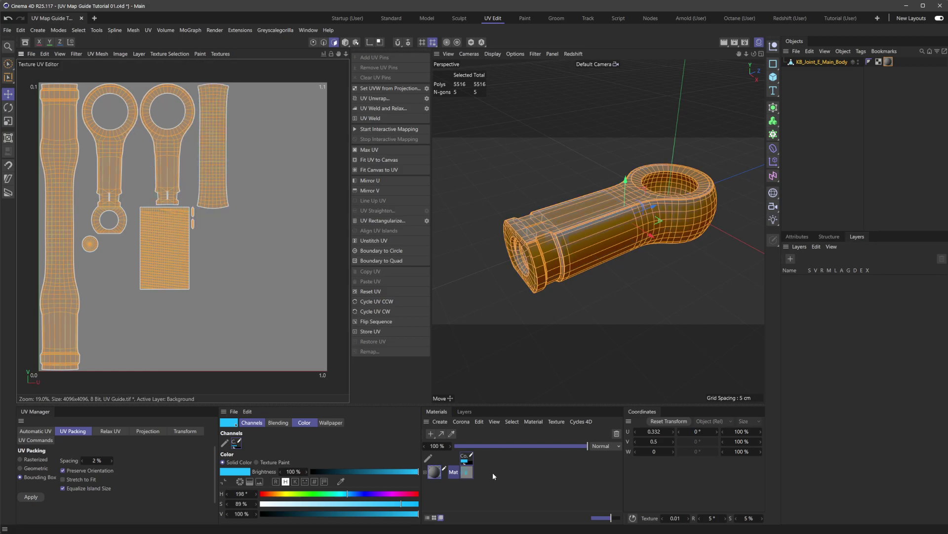
left_click(357, 262)
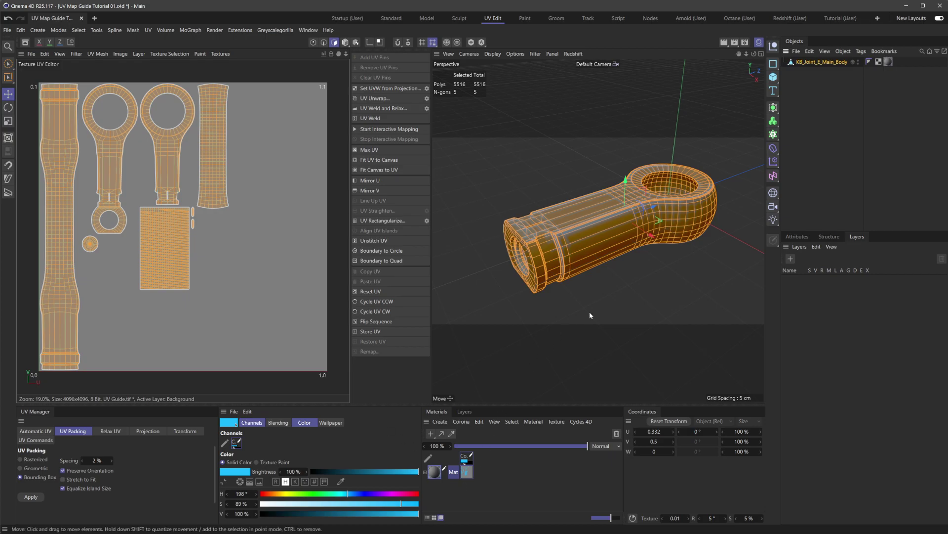
key("ctrl+z")
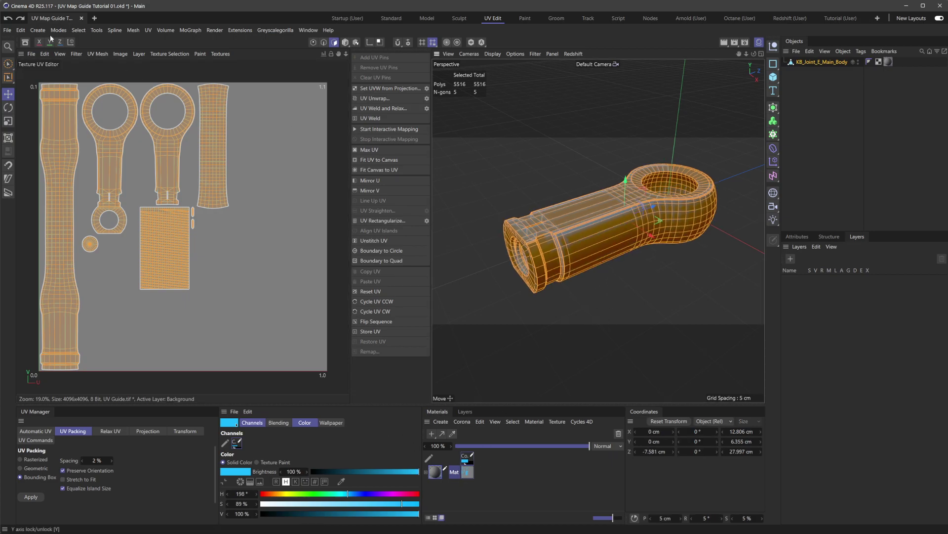
left_click(79, 30)
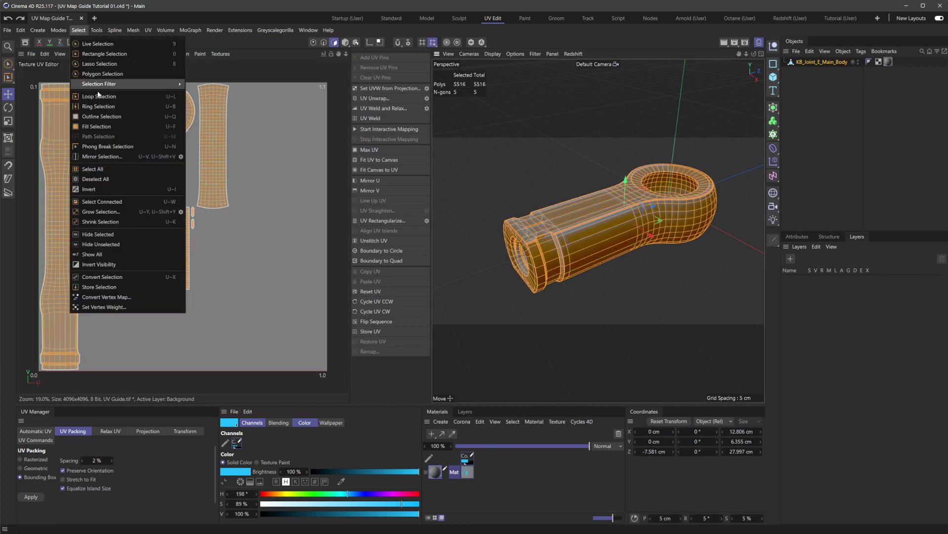
Deselect all UV polygons and zoom around the UV editor to check the outlines
left_click(96, 178)
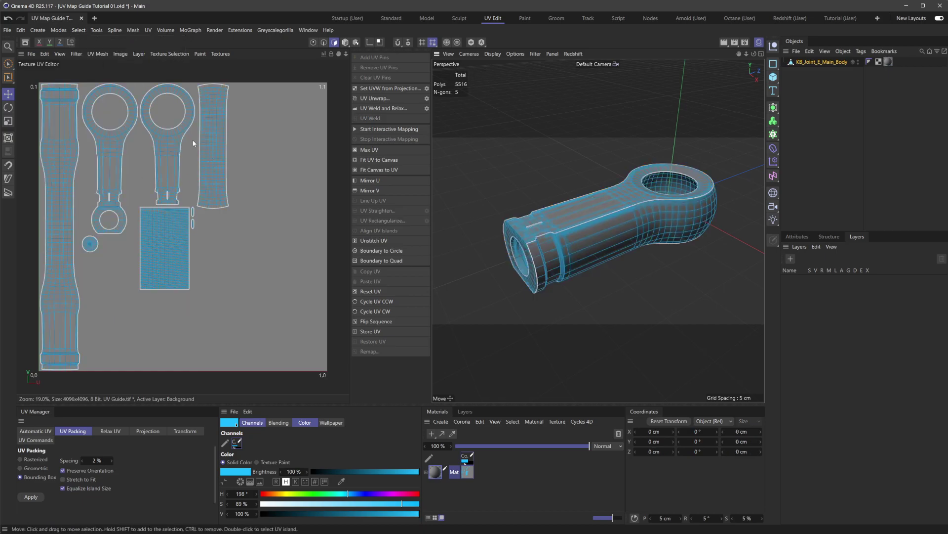
scroll(175, 184, "up", 10)
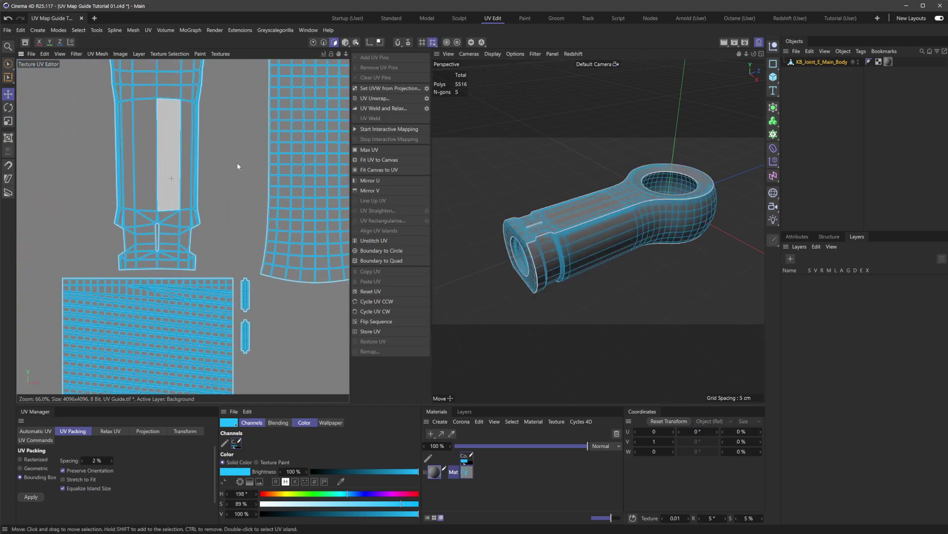
scroll(218, 215, "down", 6)
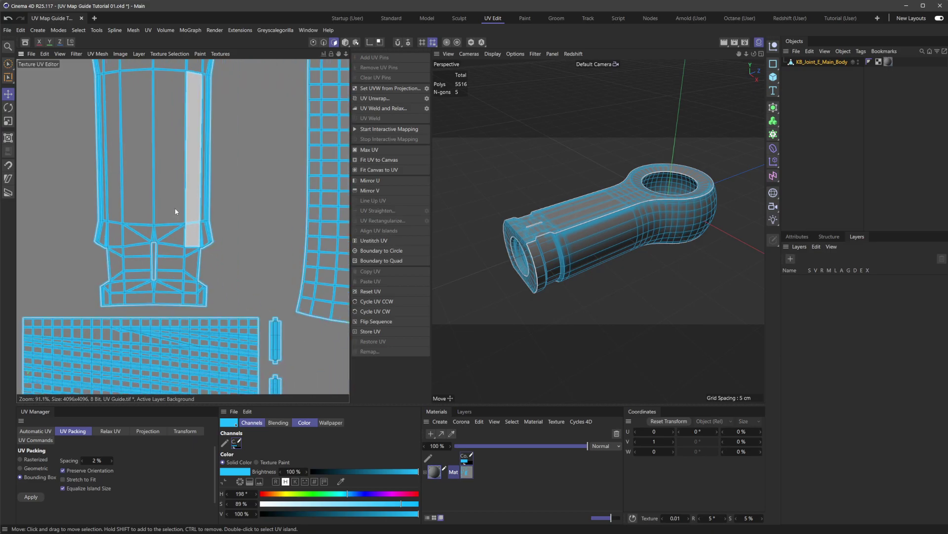
scroll(247, 187, "down", 8)
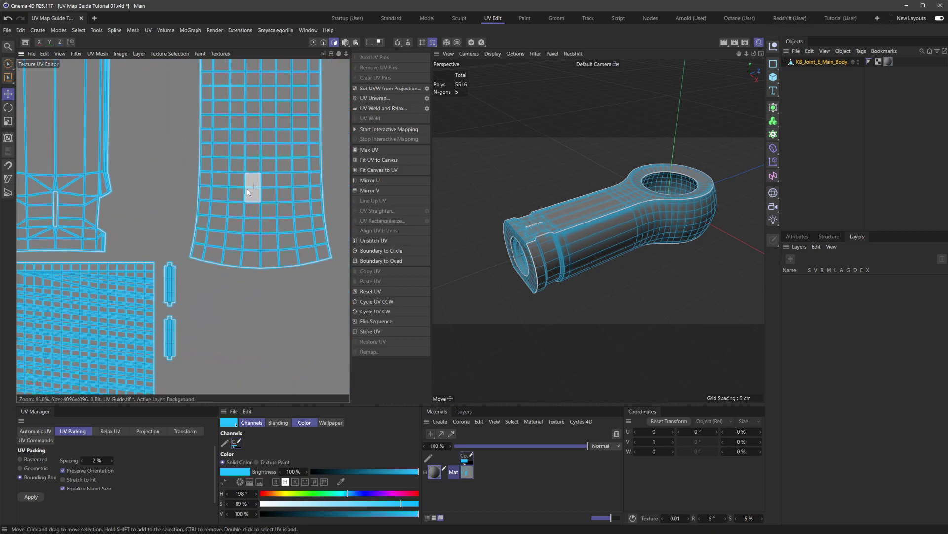
scroll(235, 148, "down", 2)
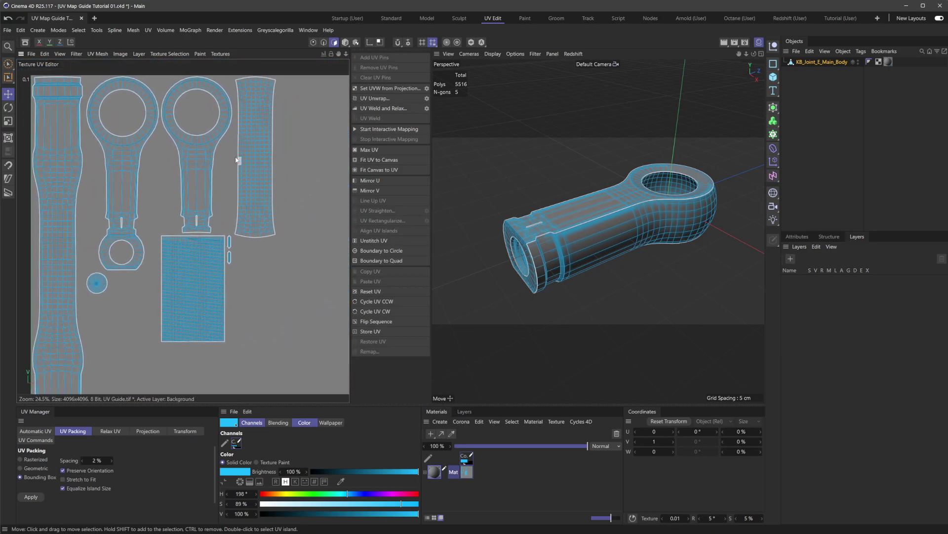
scroll(203, 158, "up", 1)
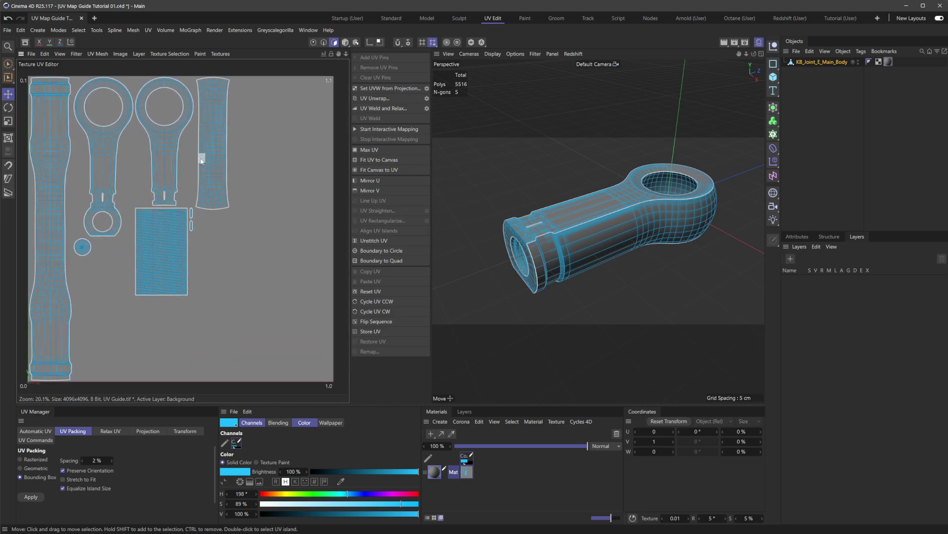
Check the UV Guide.tif layers, then bring up the Mat texture's command list
left_click(507, 491)
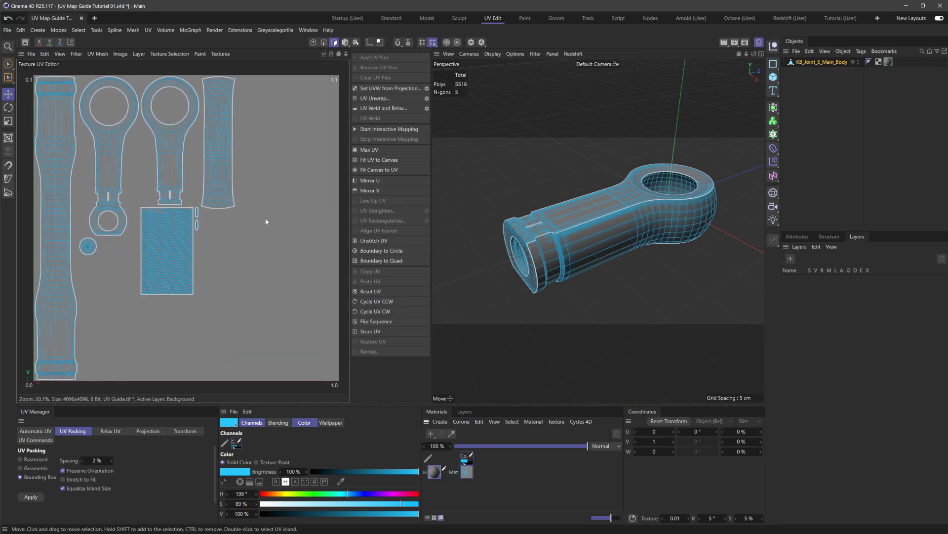
left_click(464, 412)
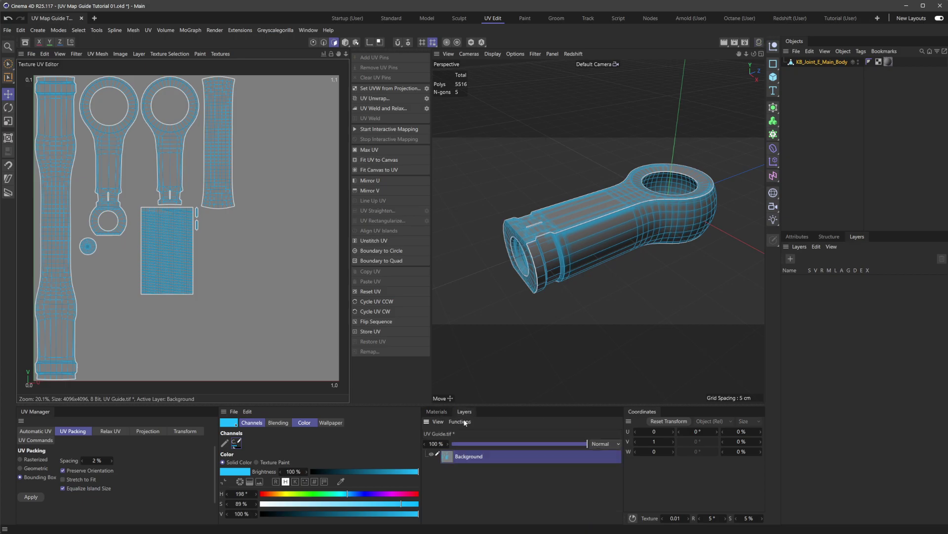
left_click(437, 412)
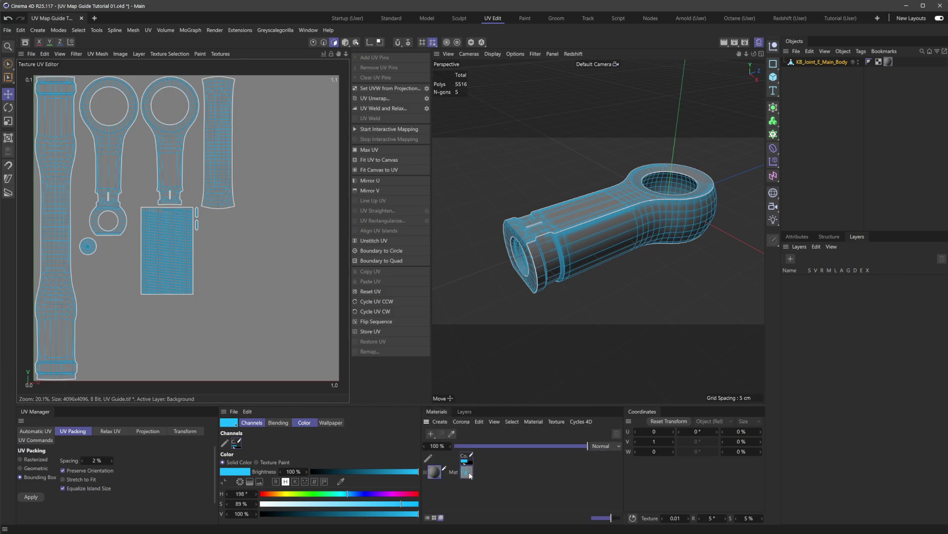
right_click(470, 476)
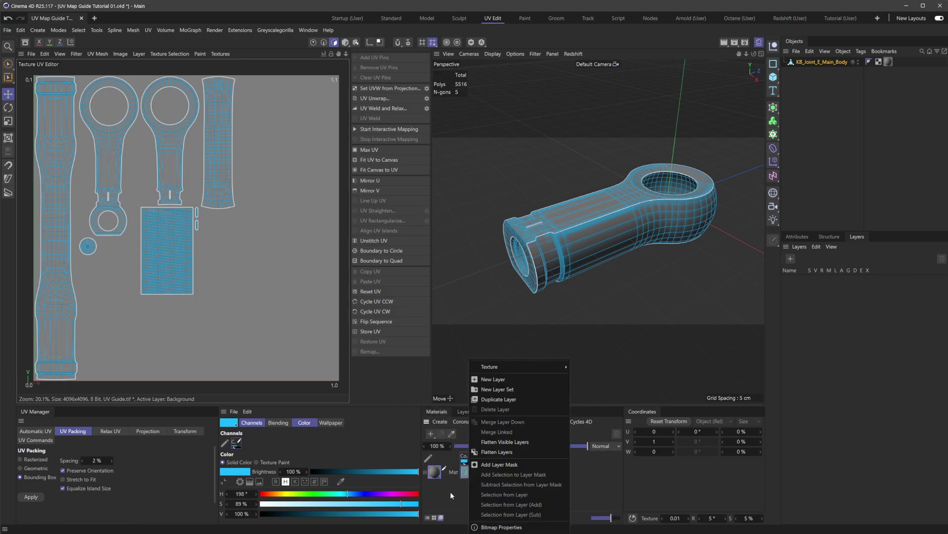
Use Save Texture as with TIF format to write UV Guide.tif to the Desktop
left_click(465, 473)
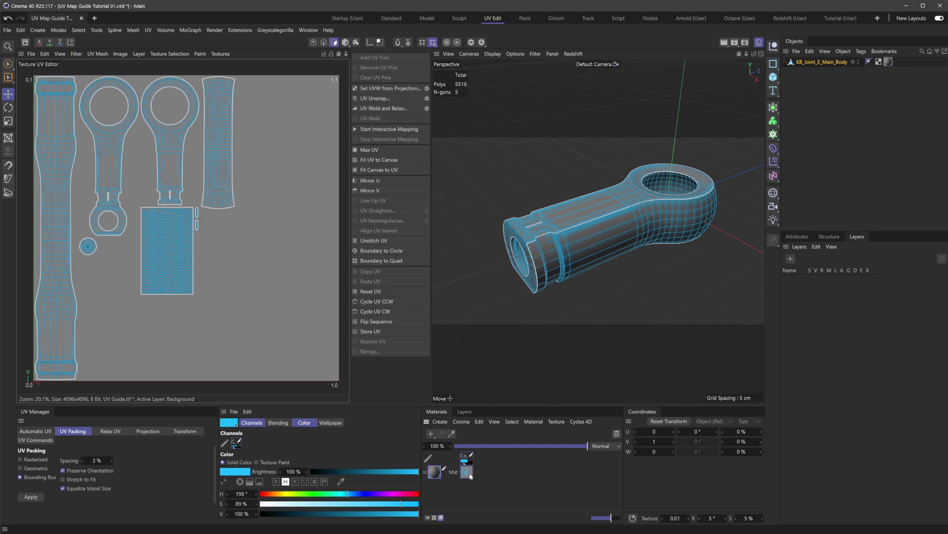
right_click(467, 475)
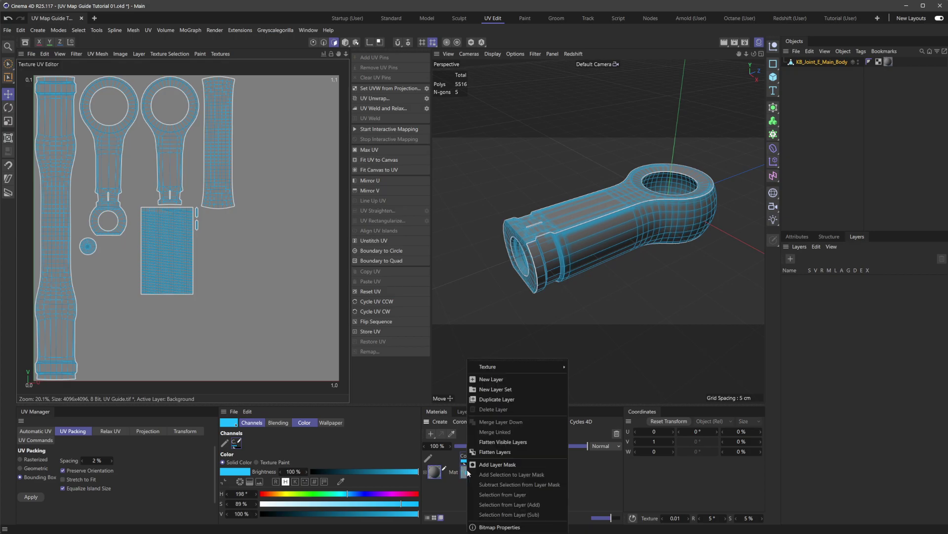
mouse_move(492, 372)
left_click(600, 402)
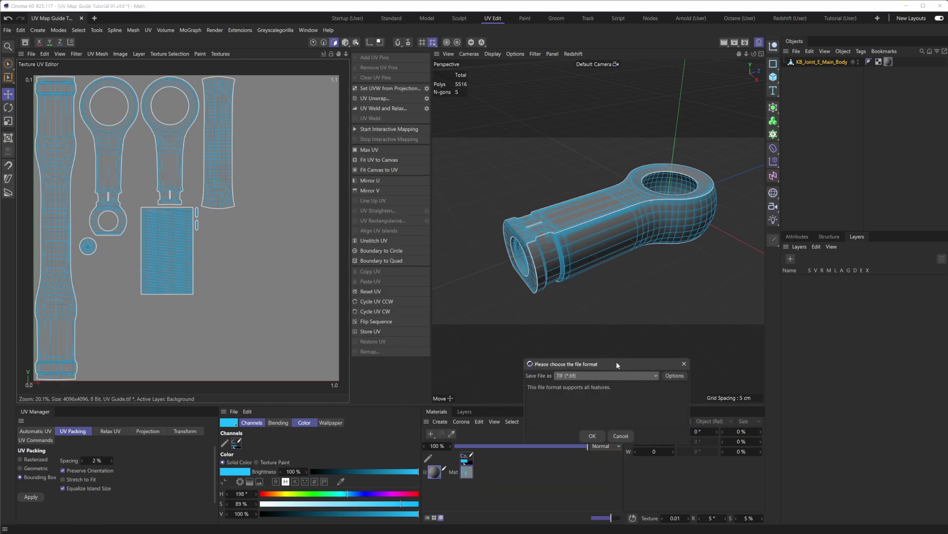
left_click_drag(617, 365, 550, 162)
left_click(525, 230)
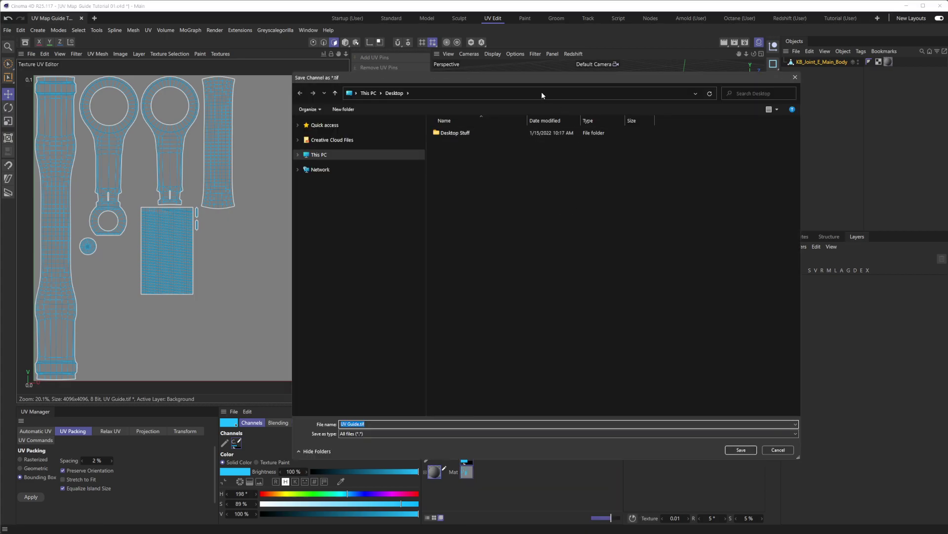
left_click_drag(425, 166, 417, 166)
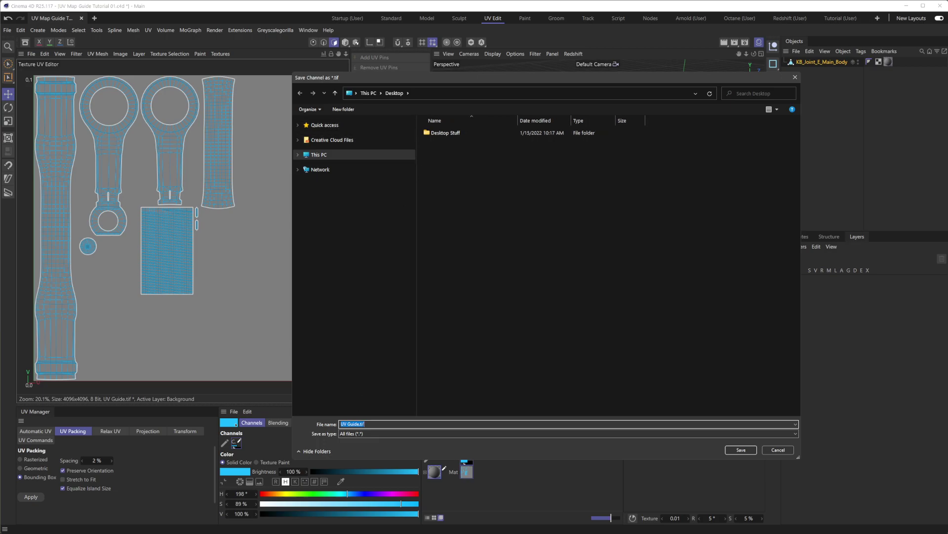
left_click(744, 450)
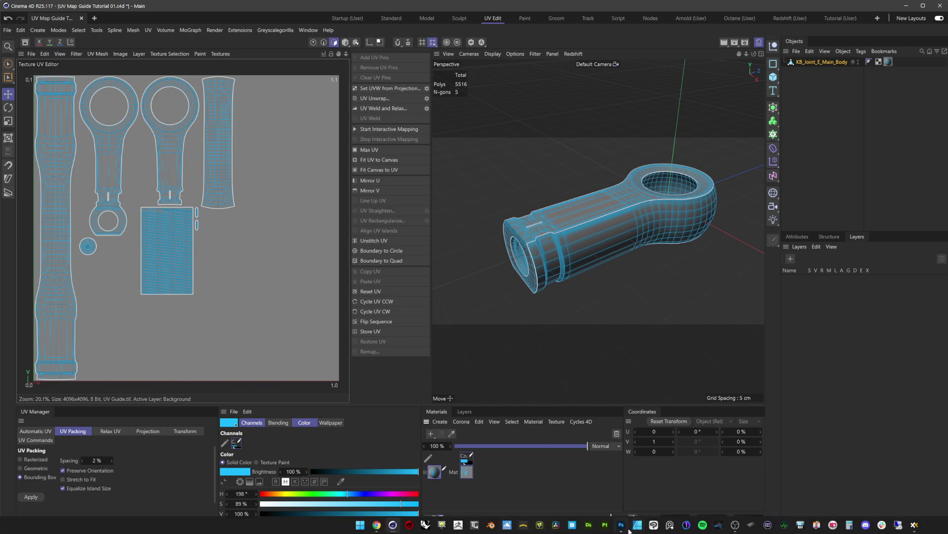
In Photoshop, open UV Guide.tif from This PC > Desktop
left_click(621, 525)
left_click(17, 6)
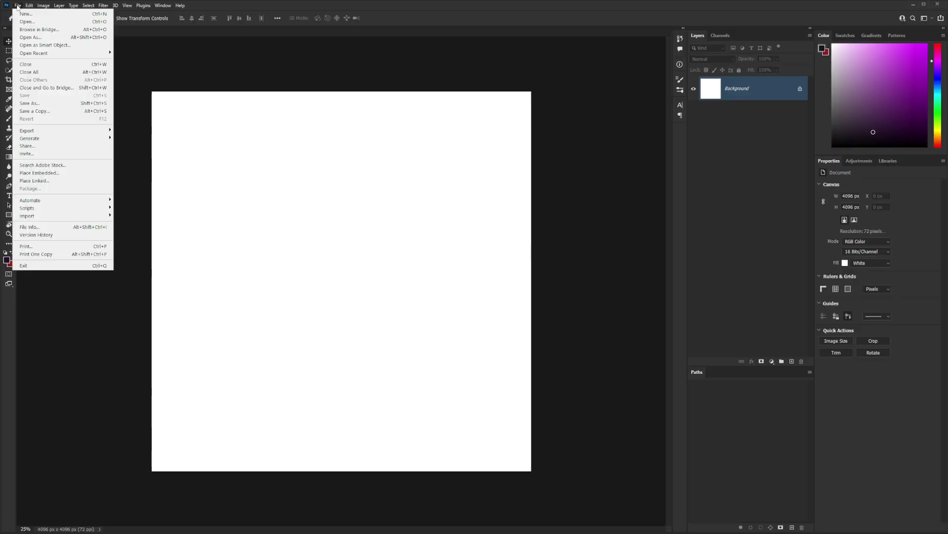
left_click(30, 23)
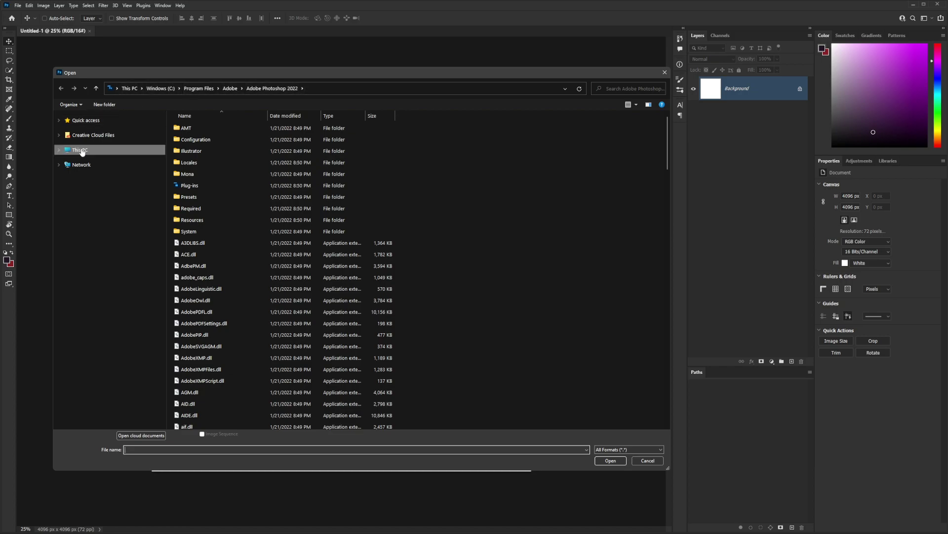
left_click(59, 150)
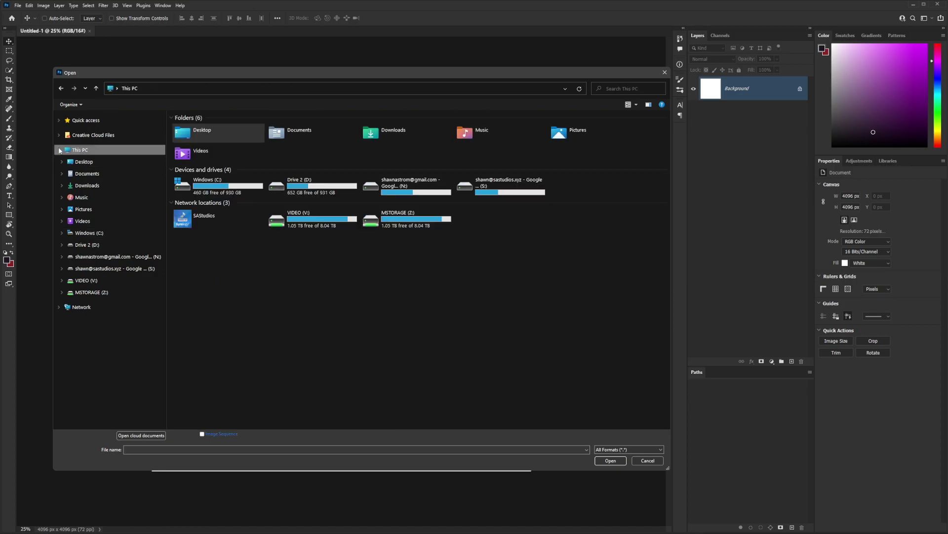
double_click(215, 130)
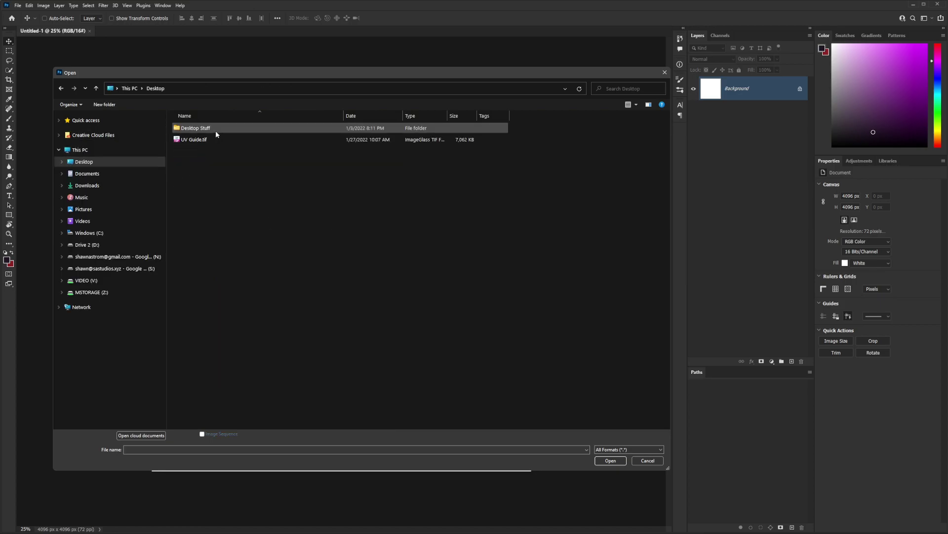
double_click(203, 139)
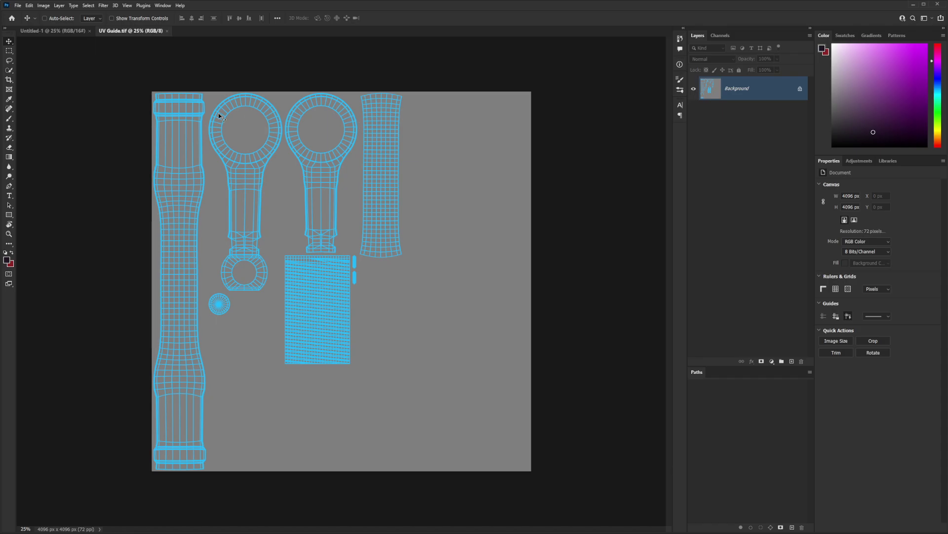
Zoom in on the UV layout and start a new text layer on the canvas
key("ctrl+plus")
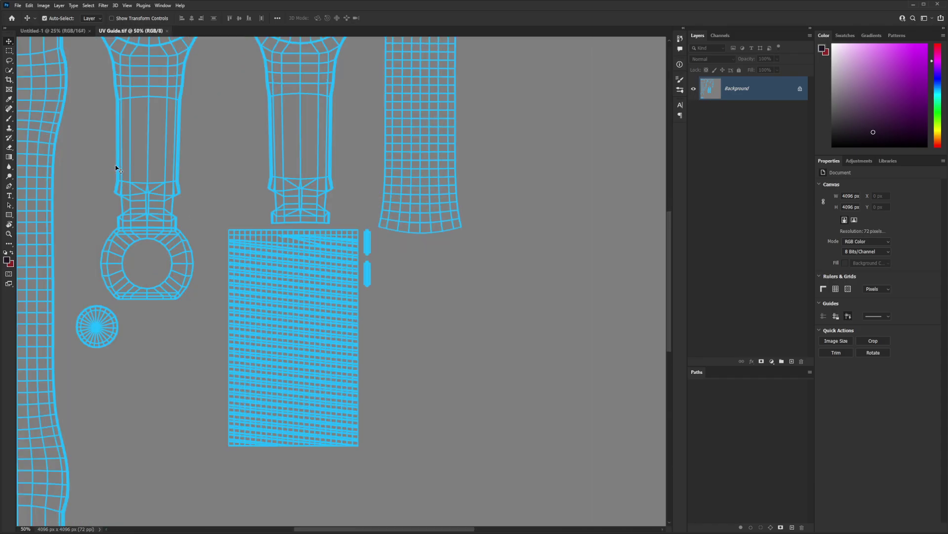
key("ctrl+plus")
key("ctrl+minus")
key("ctrl+minus")
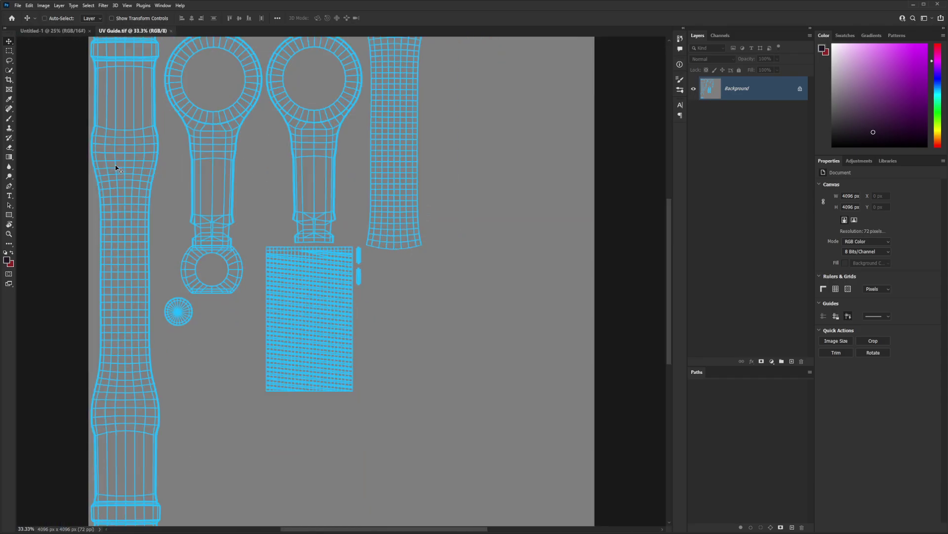
left_click_drag(298, 228, 274, 147)
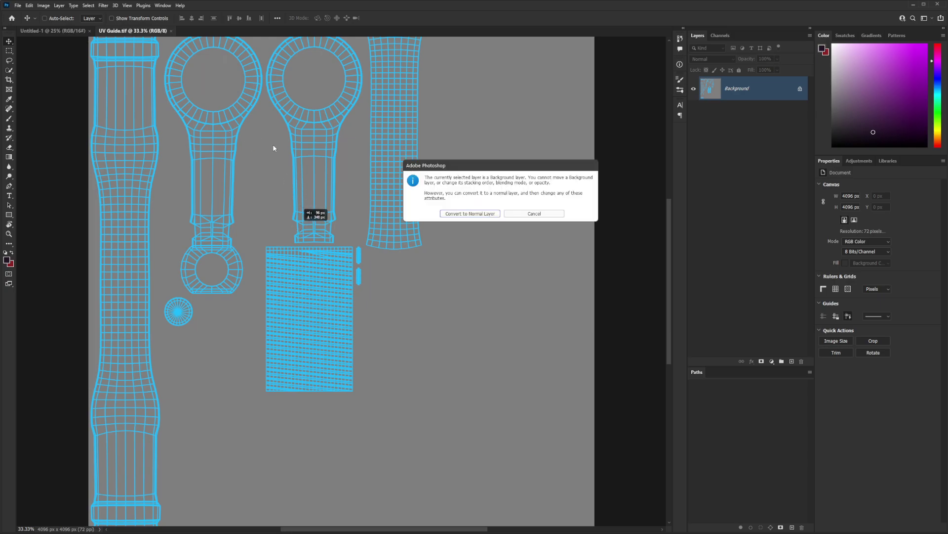
left_click(540, 218)
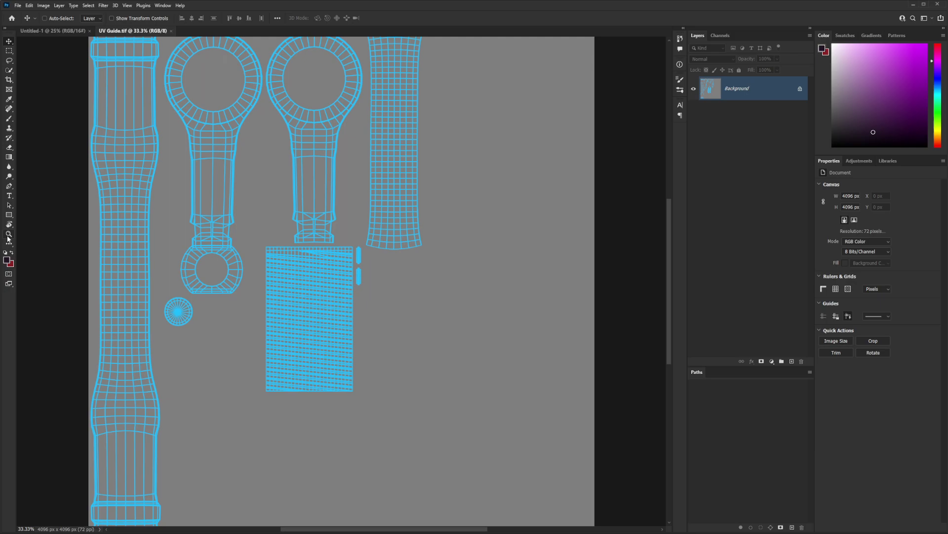
key("t")
left_click(488, 227)
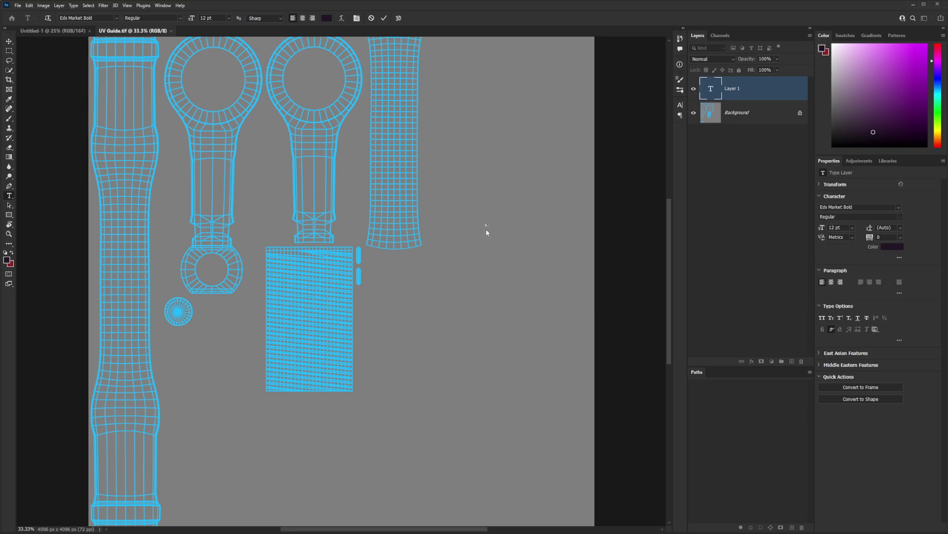
Commit the LOGO text, rotate it -90°, and place it on one rod shaft
left_click(9, 42)
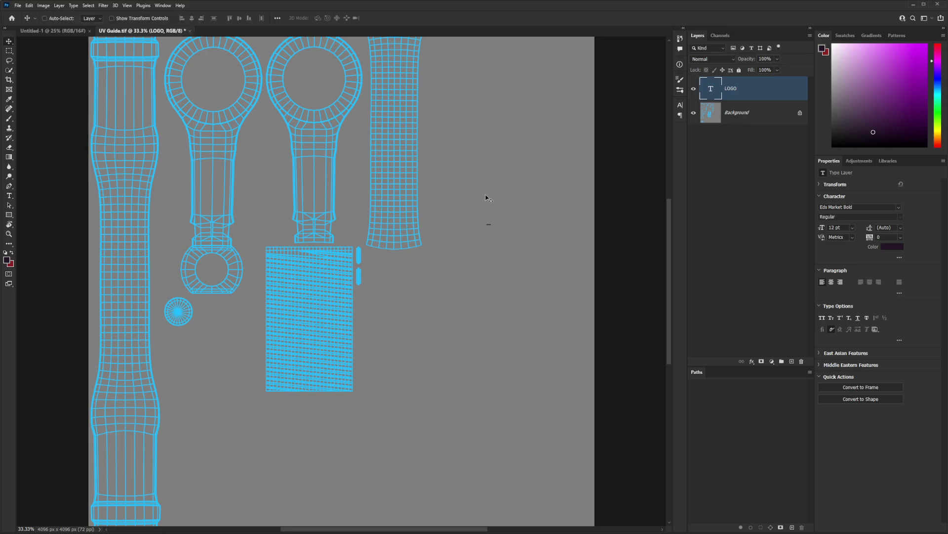
left_click_drag(477, 233, 250, 126)
key("ctrl+t")
key("Return")
key("ctrl+t")
left_click_drag(250, 184, 317, 171)
key("Return")
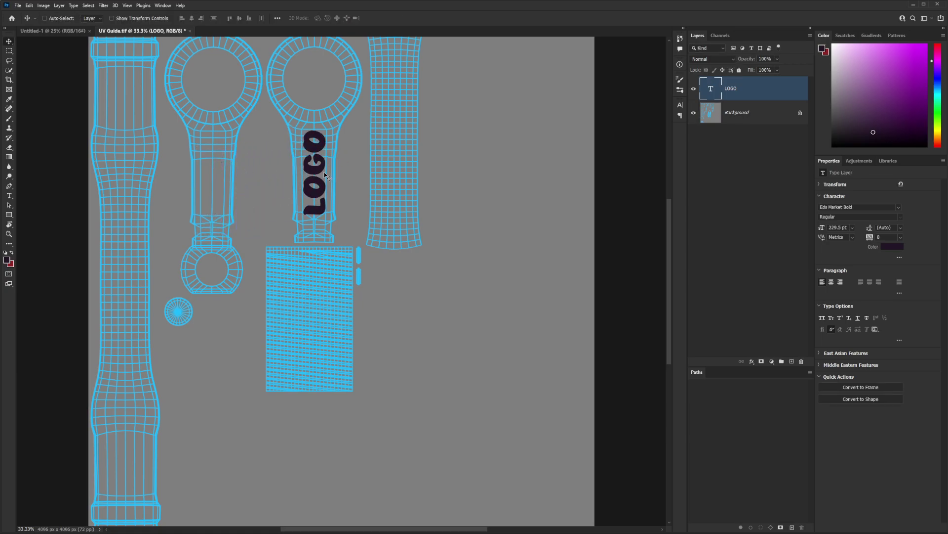
Alt-drag a LOGO copy onto the other rod shaft and return to Cinema 4D
mouse_move(326, 176)
left_mouse_down()
mouse_move(223, 181)
mouse_move(228, 169)
mouse_move(314, 173)
left_mouse_up()
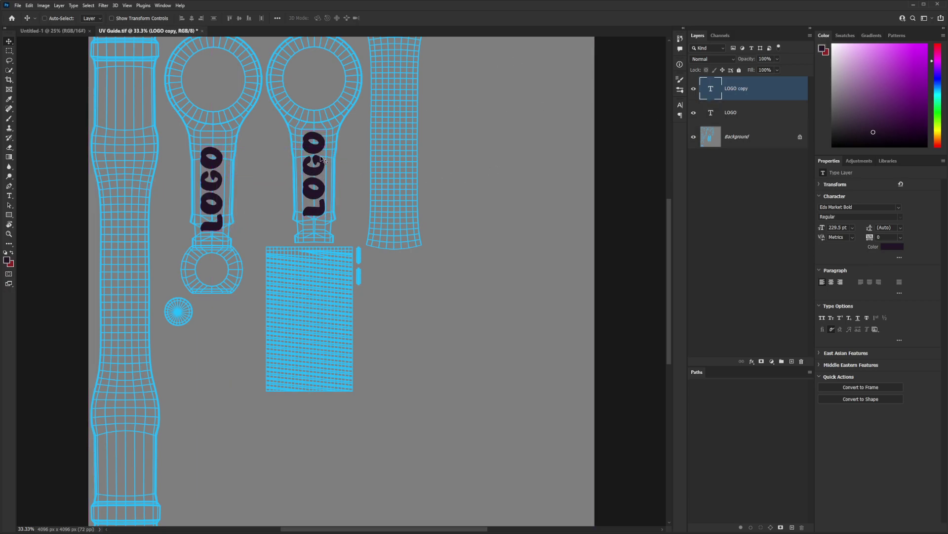
mouse_move(478, 513)
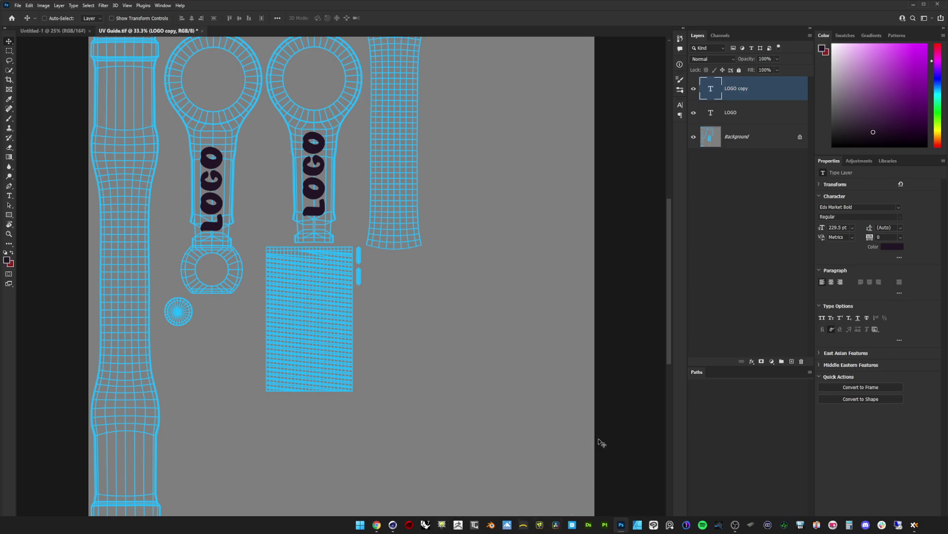
left_click(393, 525)
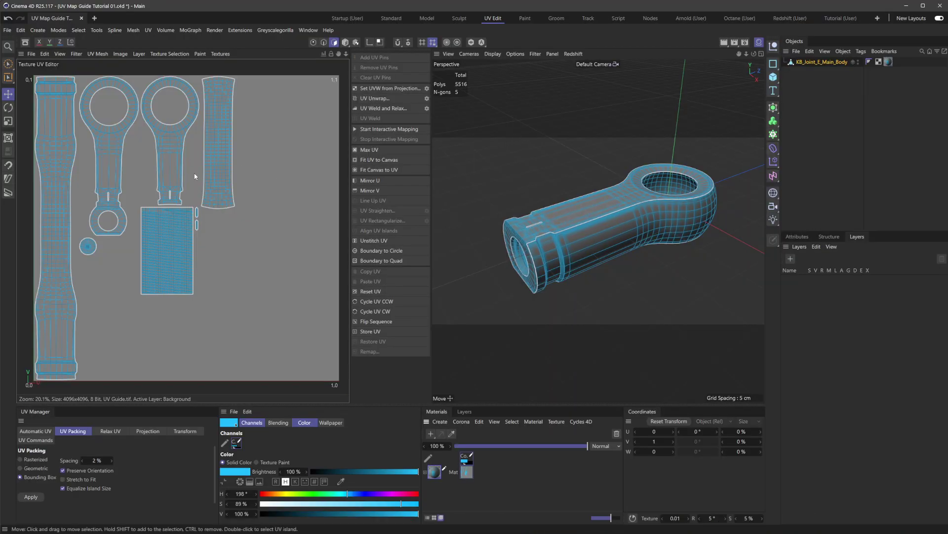
Zoom the Texture UV Editor, select all UVs, and activate the Paint Brush tool
scroll(208, 188, "up", 4)
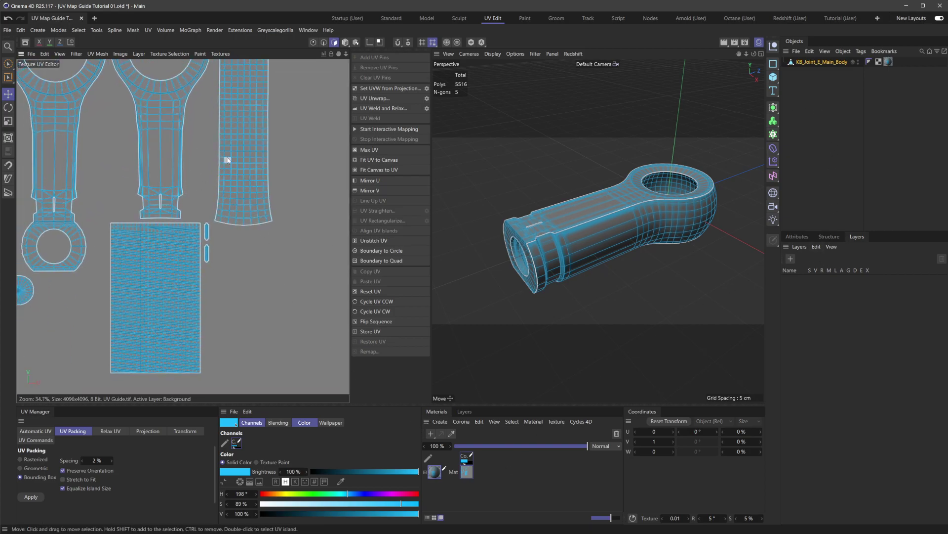
scroll(247, 166, "up", 3)
scroll(247, 166, "up", 1)
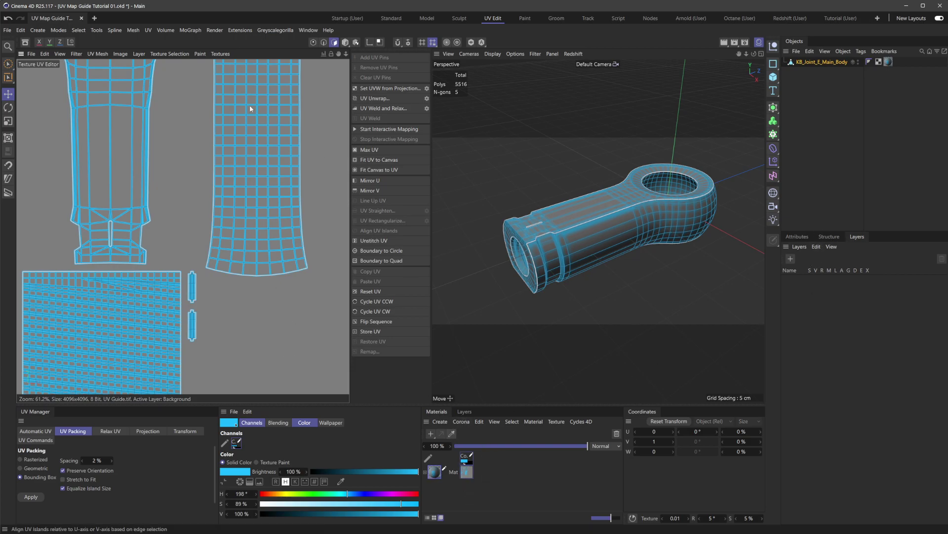
left_click_drag(227, 101, 250, 116)
scroll(247, 106, "up", 8)
scroll(256, 116, "down", 6)
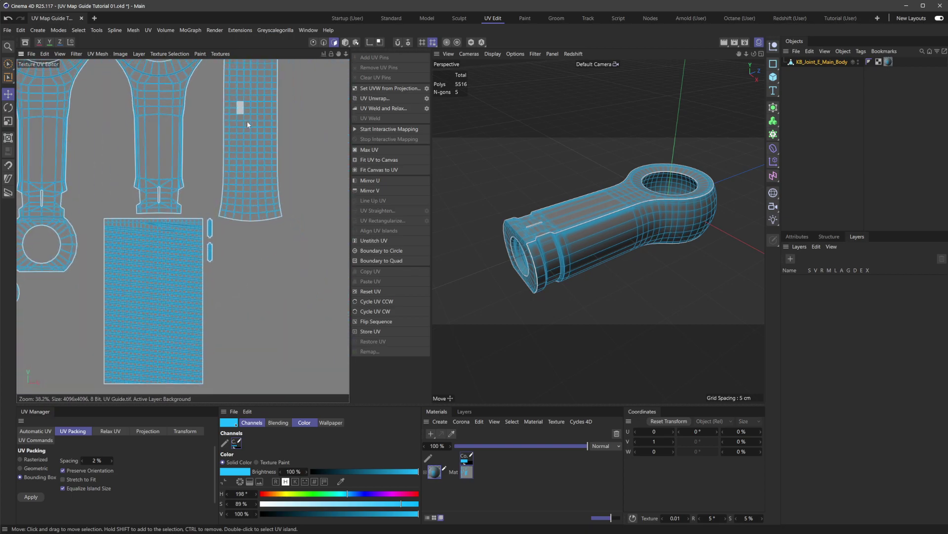
scroll(247, 121, "up", 4)
scroll(203, 147, "down", 3)
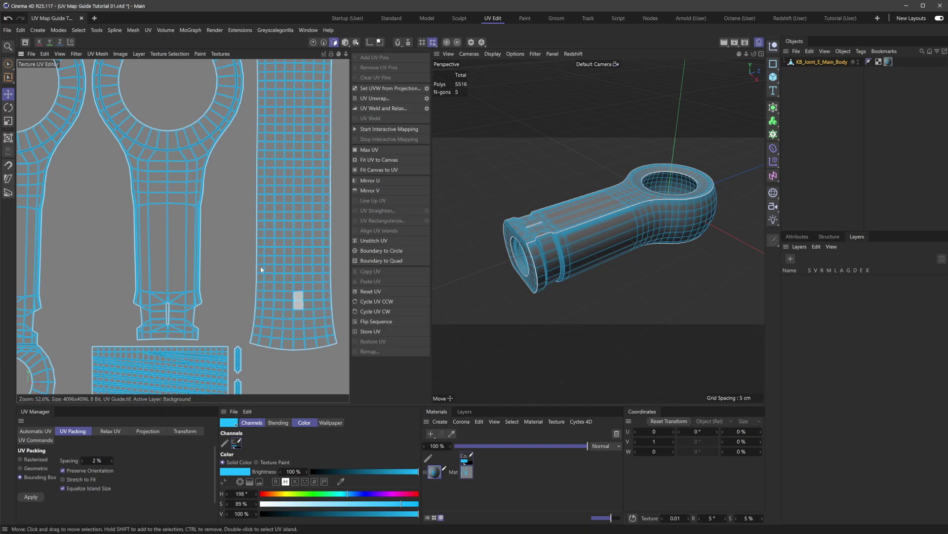
key("ctrl+a")
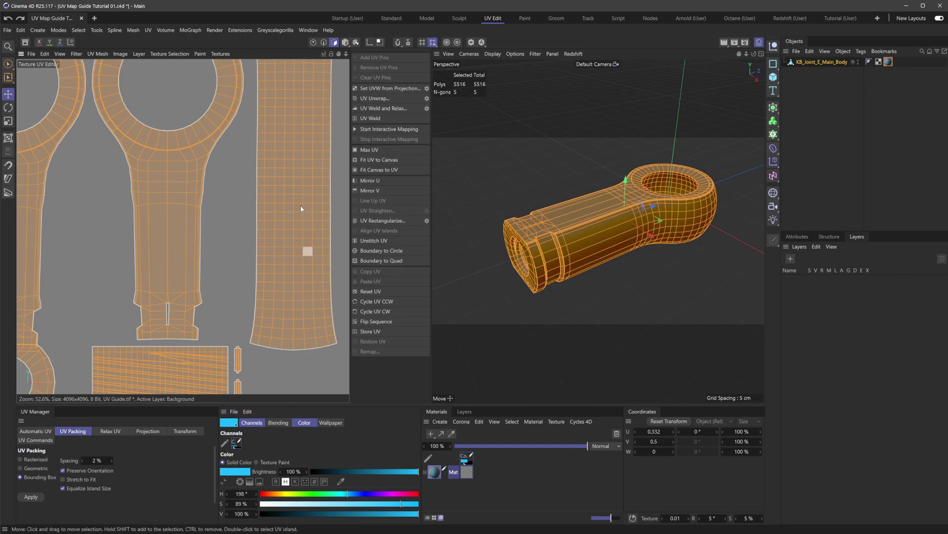
left_click(200, 54)
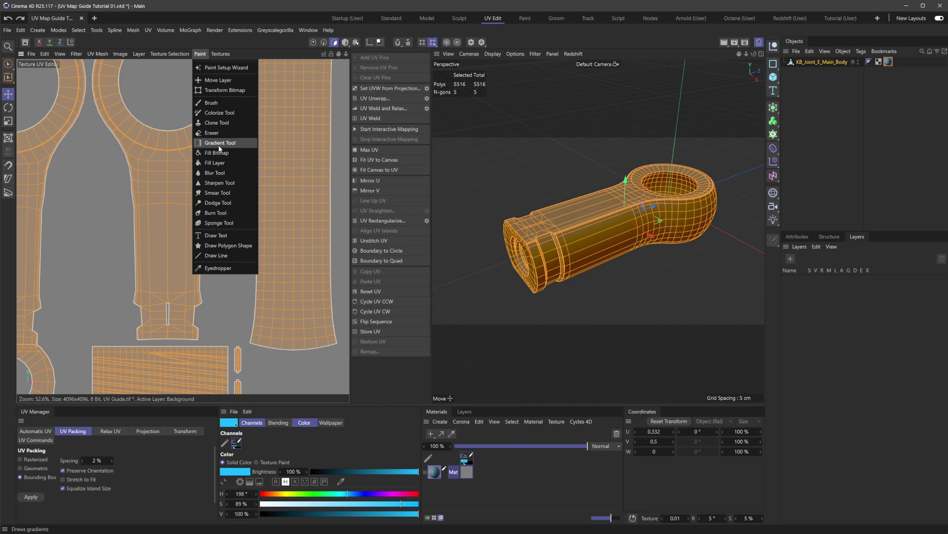
left_click(210, 104)
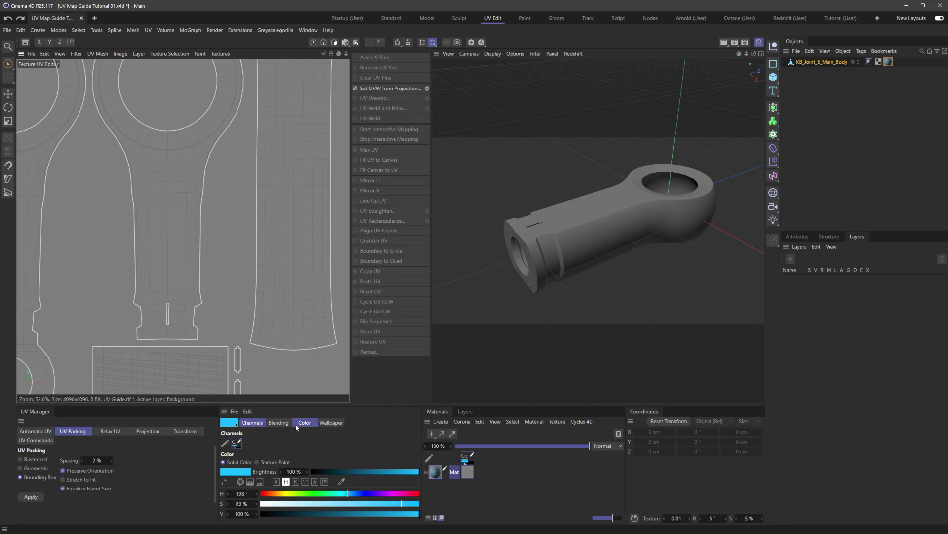
Set brush size to 4 and the paint colour to orange, hue 33° and saturation 100%
left_click(798, 237)
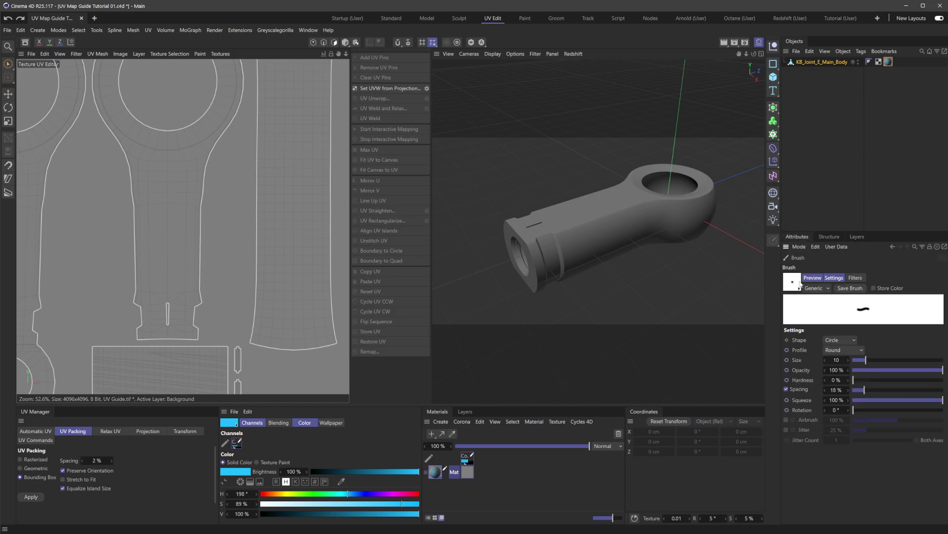
left_click(836, 360)
key("Return")
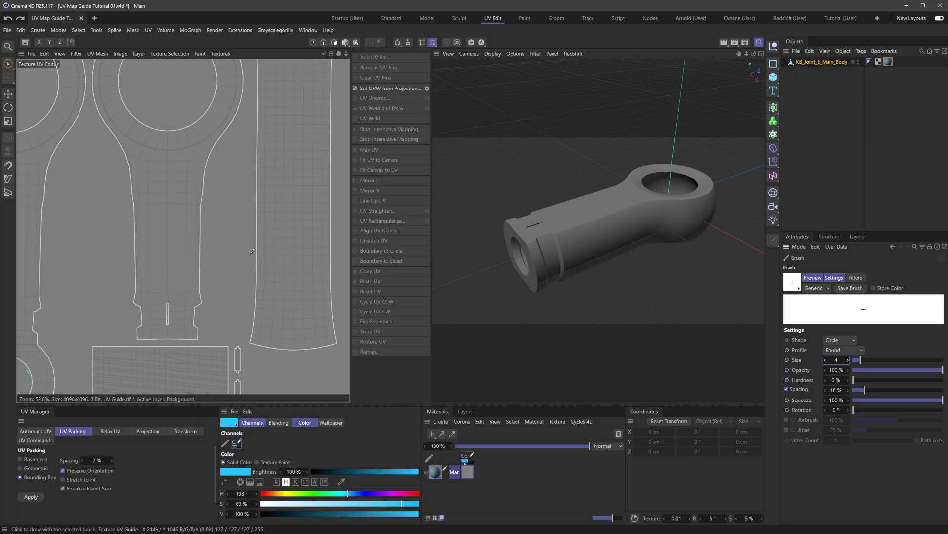
mouse_move(328, 492)
left_mouse_down()
mouse_move(261, 494)
mouse_move(277, 495)
left_mouse_up()
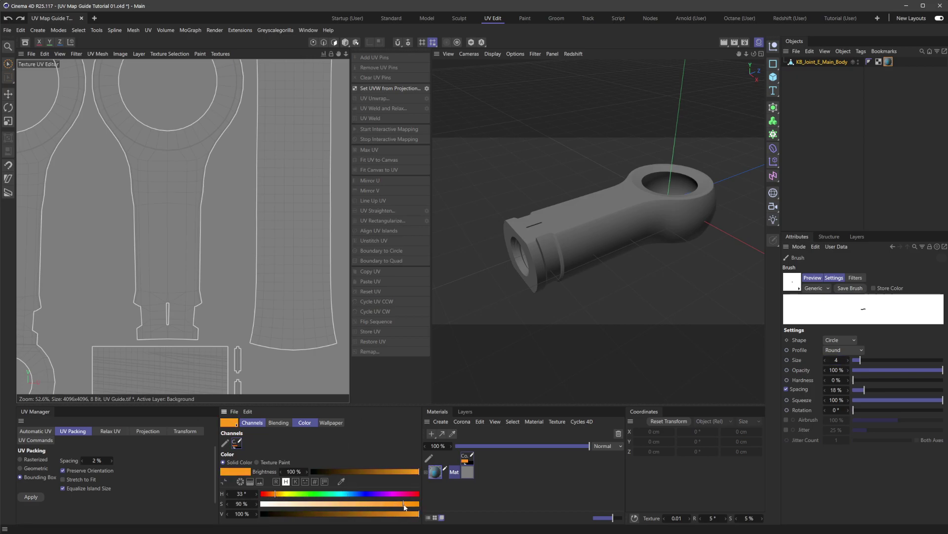
left_click_drag(404, 507, 420, 504)
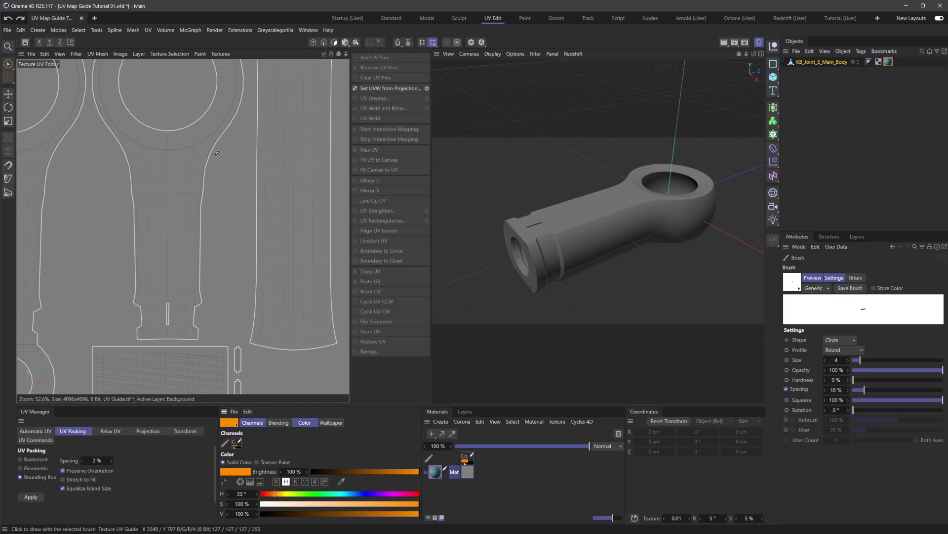
Add a new layer above Background and outline the UV polygons on it in orange
left_click(466, 412)
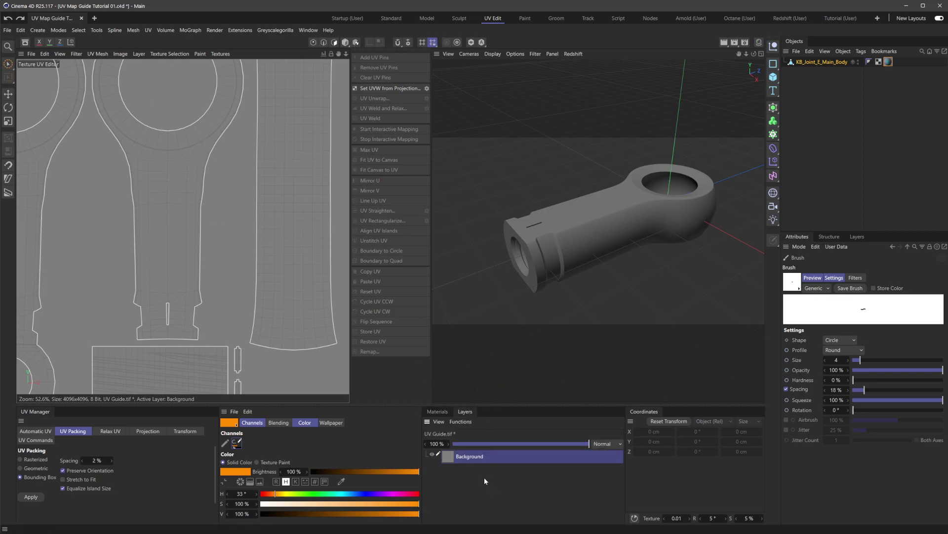
right_click(499, 458)
left_click(540, 375)
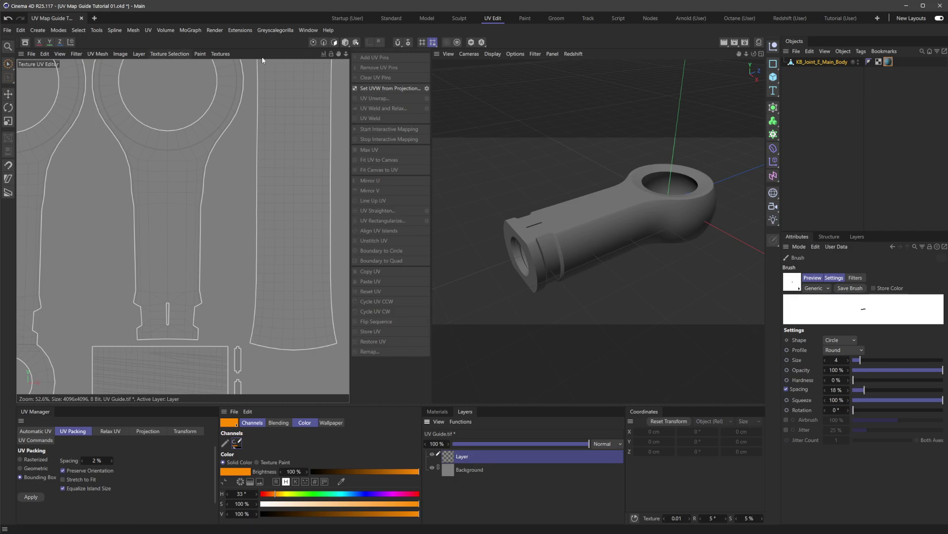
left_click(335, 42)
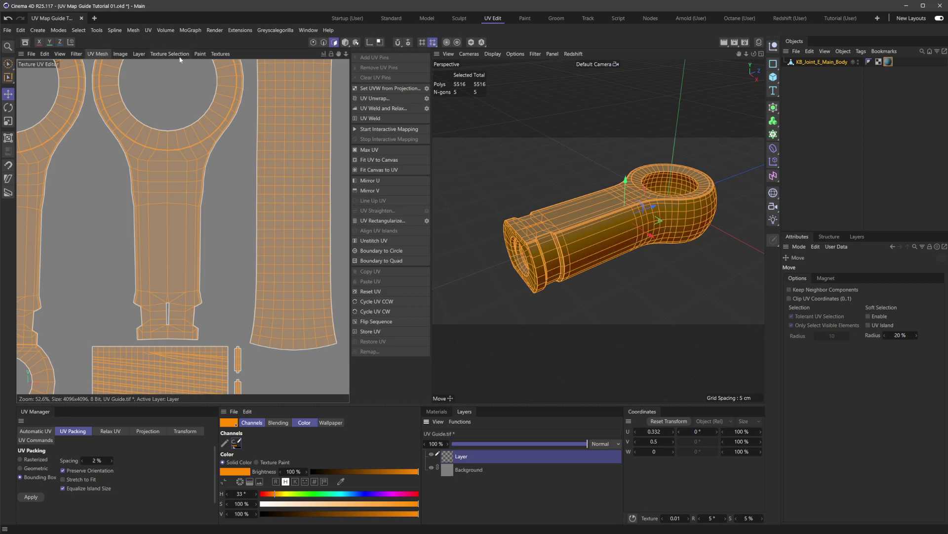
left_click(156, 55)
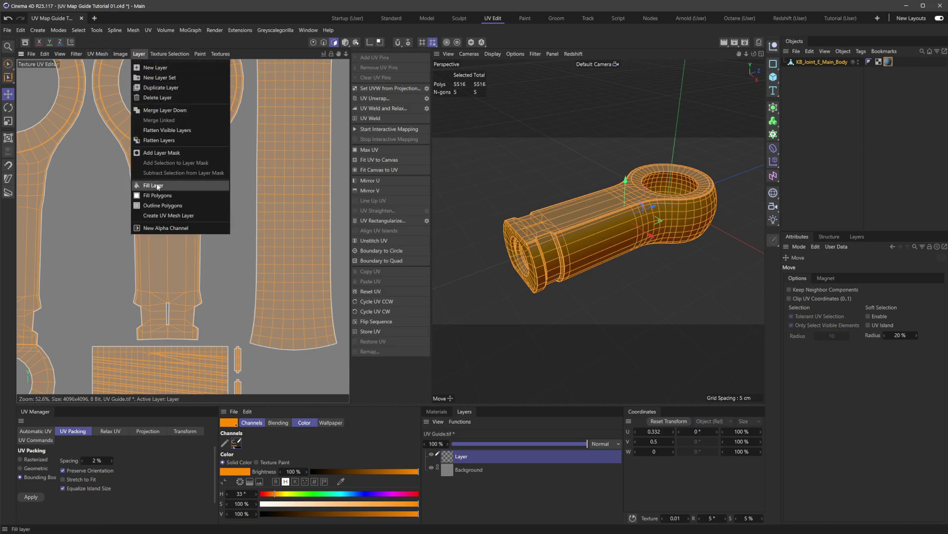
left_click(174, 204)
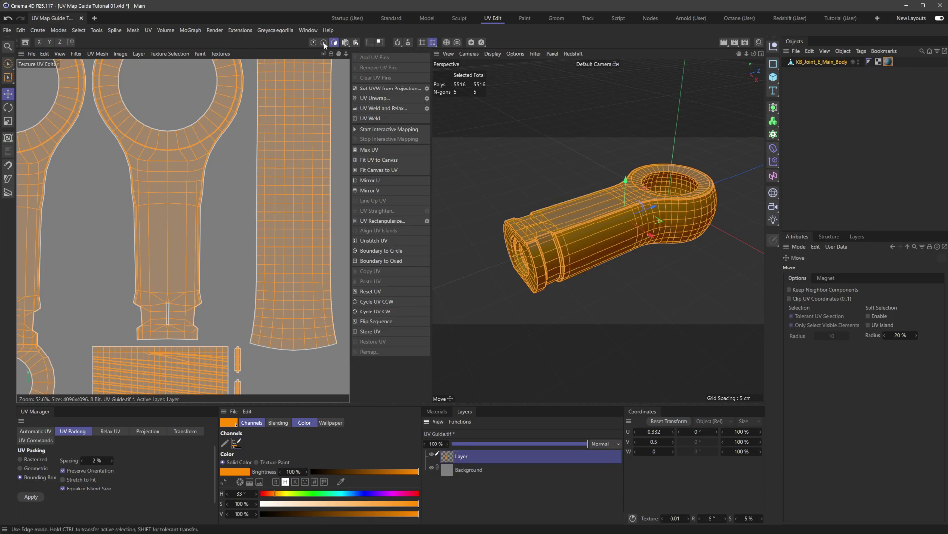
Return to model mode and open the Mat material's settings
left_click(357, 45)
left_click(346, 44)
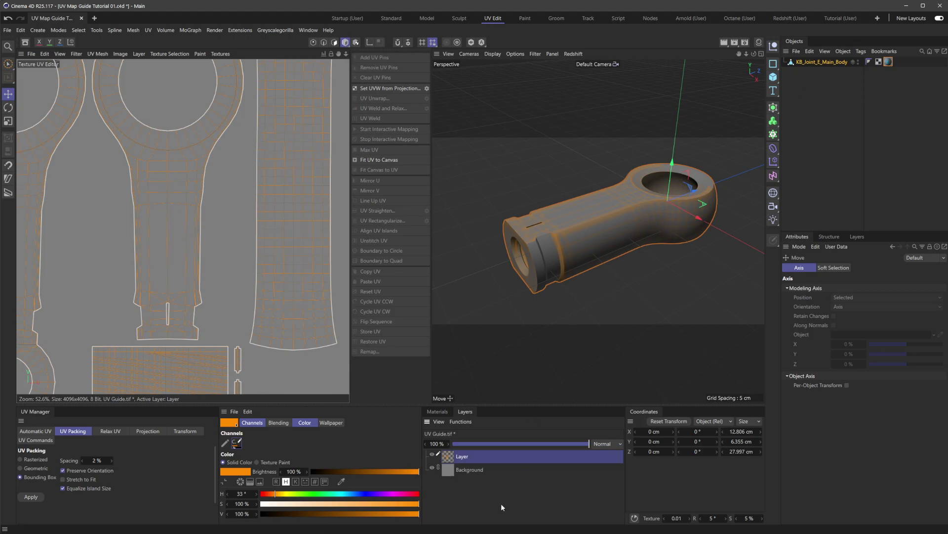
left_click(439, 412)
left_click(435, 472)
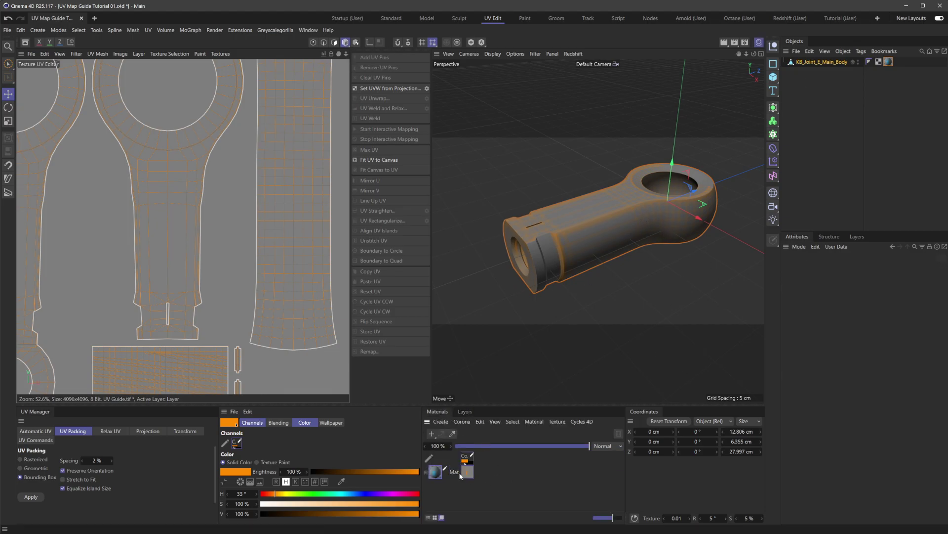
Set Mat's Texture Preview Size to No Scaling, inspect the model, and reshow the texture layers
left_click(888, 267)
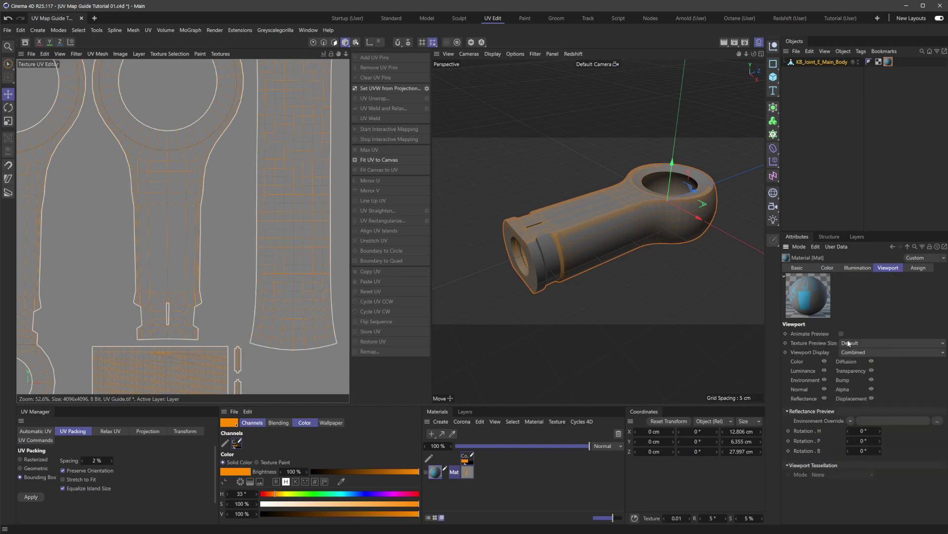
left_click(869, 343)
left_click(864, 362)
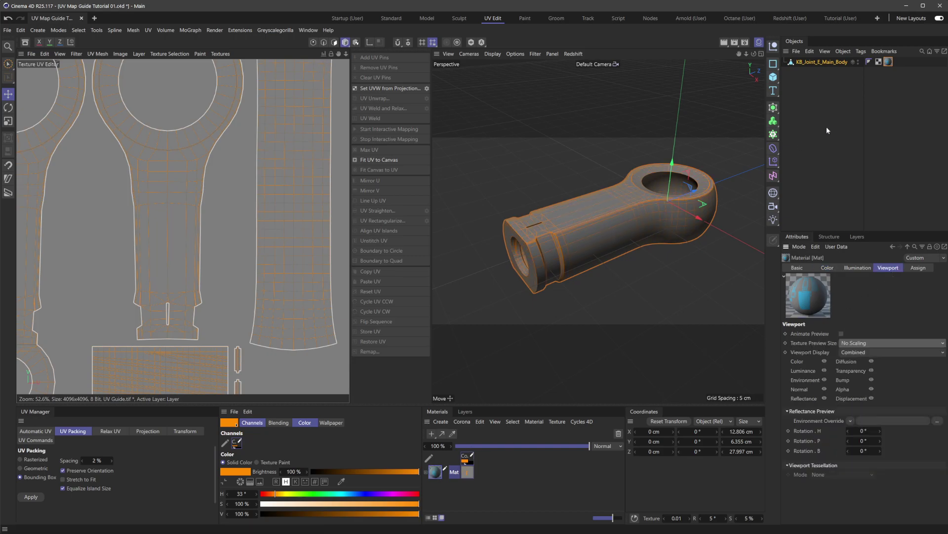
scroll(643, 220, "up", 5)
scroll(662, 217, "down", 4)
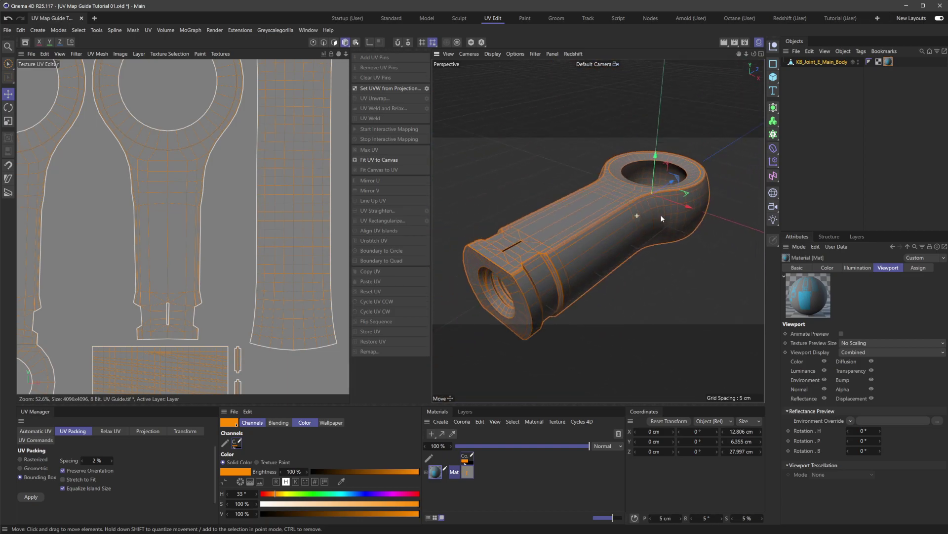
left_click_drag(650, 209, 648, 210, "alt")
scroll(646, 206, "up", 4)
scroll(637, 207, "down", 4)
scroll(638, 205, "up", 1)
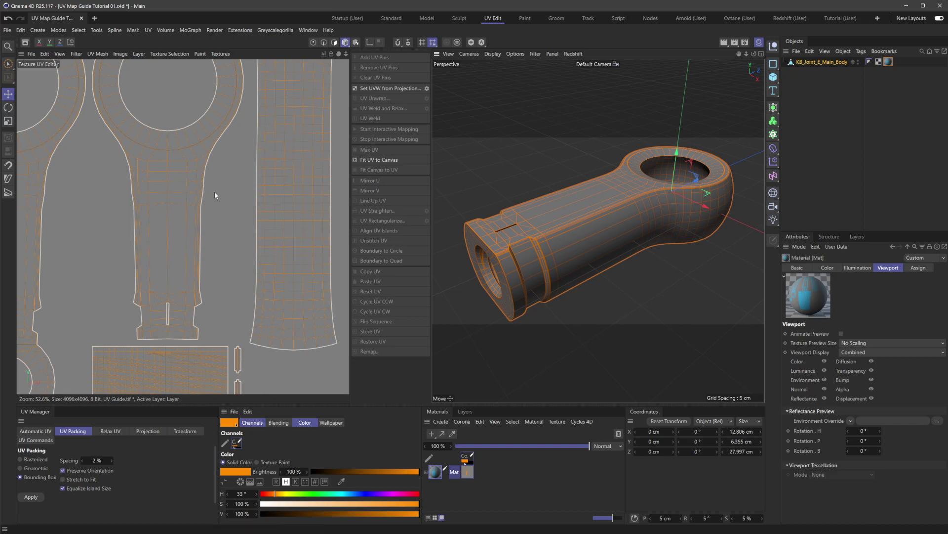
scroll(215, 194, "down", 6)
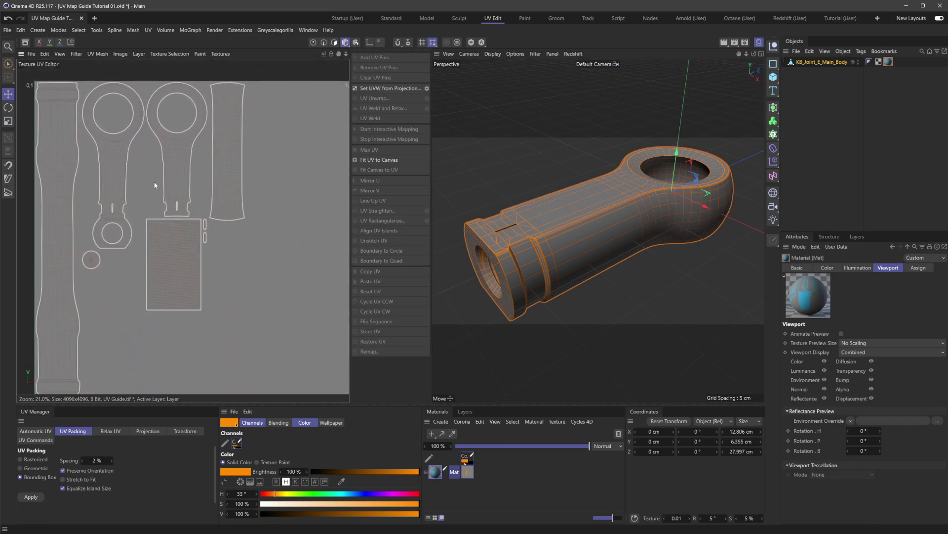
left_click(465, 411)
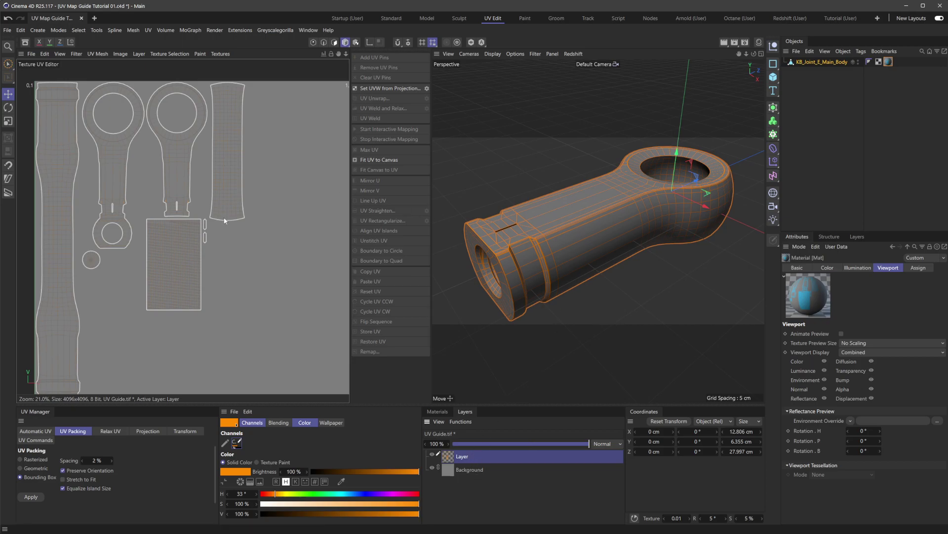
Select KB_Joint_E_Main_Body and pick its two top-panel polygons with live selection
left_click(8, 64)
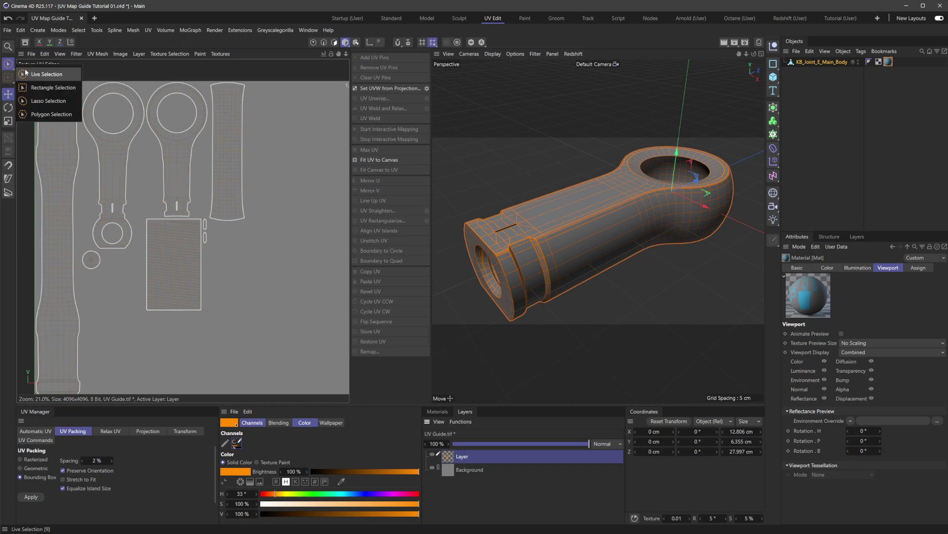
left_click(25, 73)
left_click(139, 54)
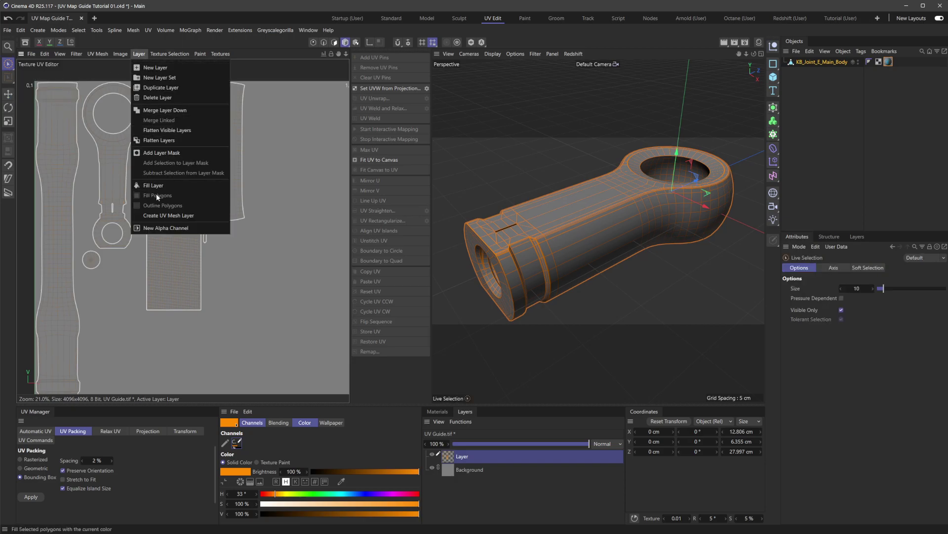
left_click(221, 54)
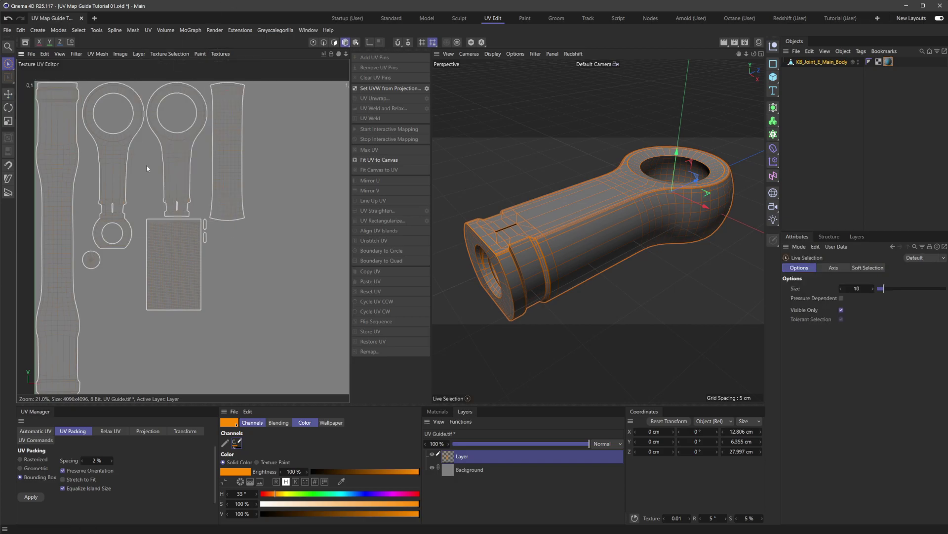
left_click(824, 62)
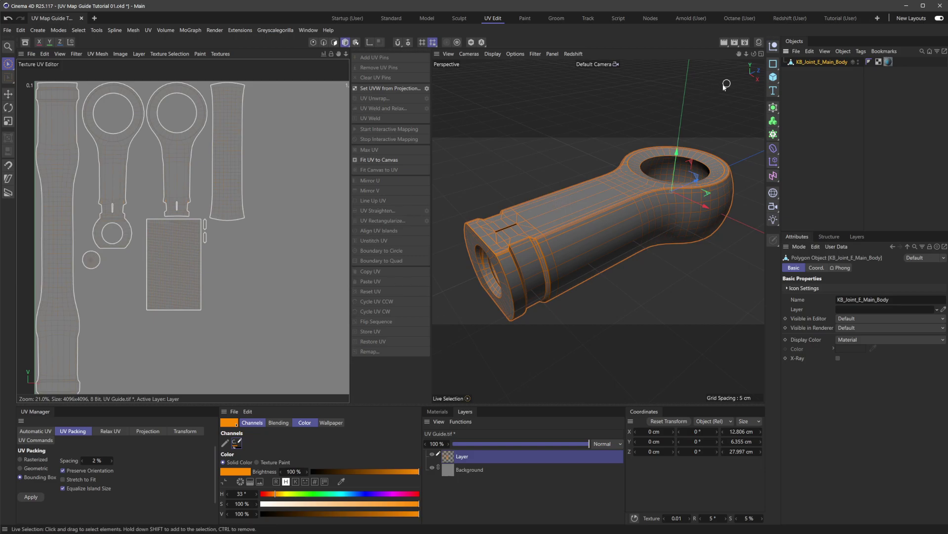
left_click(334, 42)
left_click(572, 203)
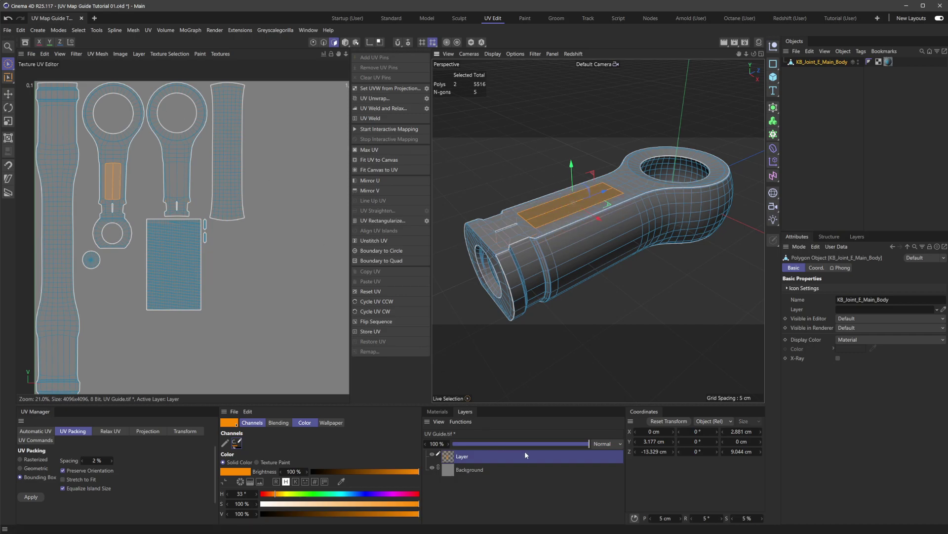
On a new texture layer, fill the selected polygons with cyan at hue 192°
right_click(505, 456)
left_click(532, 371)
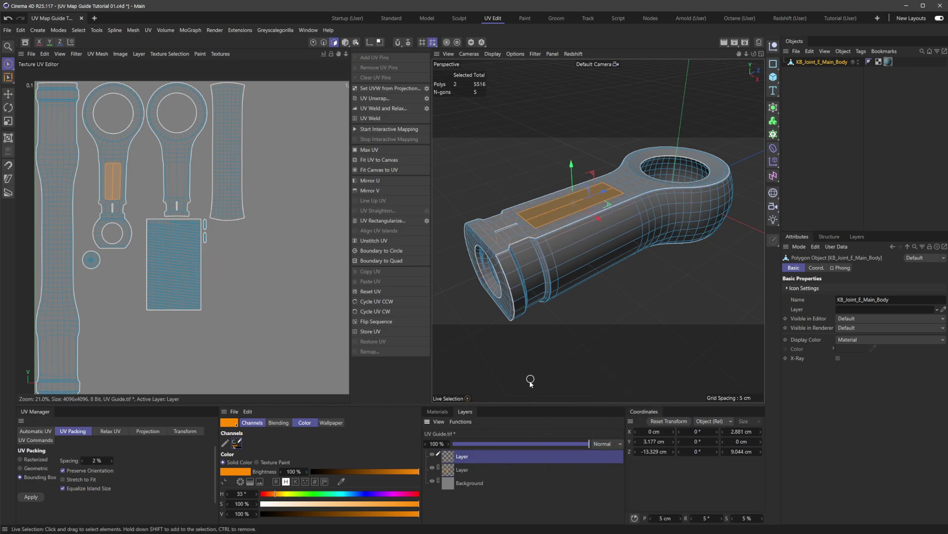
mouse_move(353, 493)
left_mouse_down()
mouse_move(316, 493)
mouse_move(345, 494)
left_mouse_up()
left_click(139, 54)
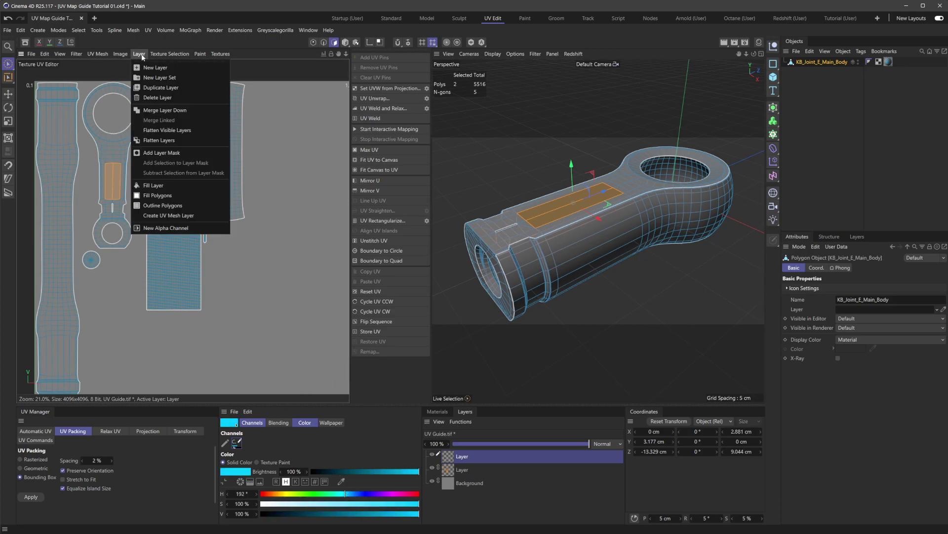
left_click(168, 200)
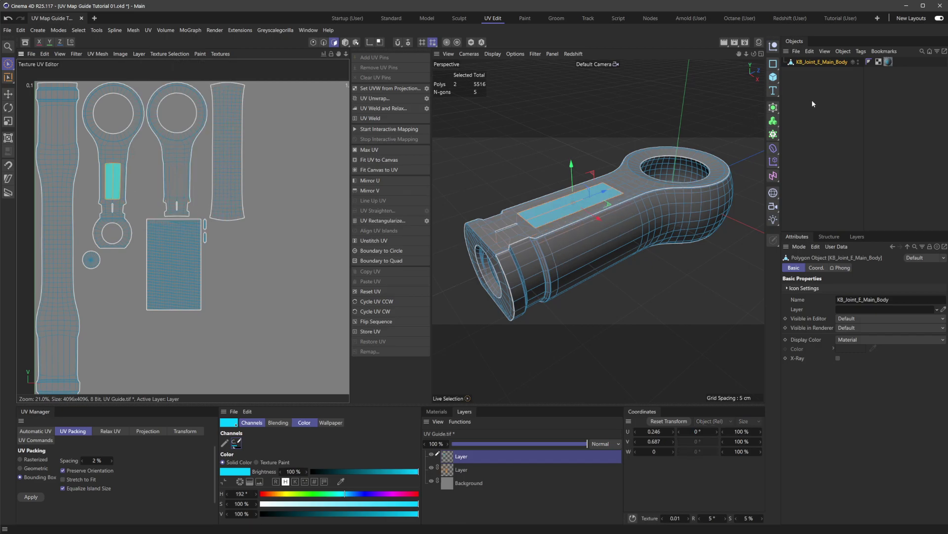
left_click(820, 123)
left_click_drag(591, 212, 612, 198, "alt")
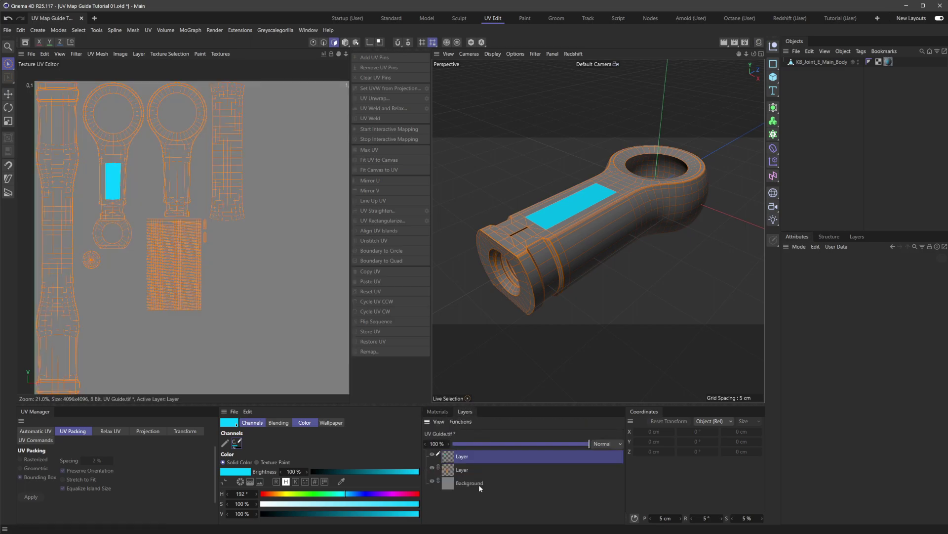
Merge the UV guide's top layer down into the Background layer
left_click(479, 484)
left_click(483, 458)
left_click(470, 484)
left_click(472, 460)
right_click(484, 462)
key("Escape")
right_click(478, 453)
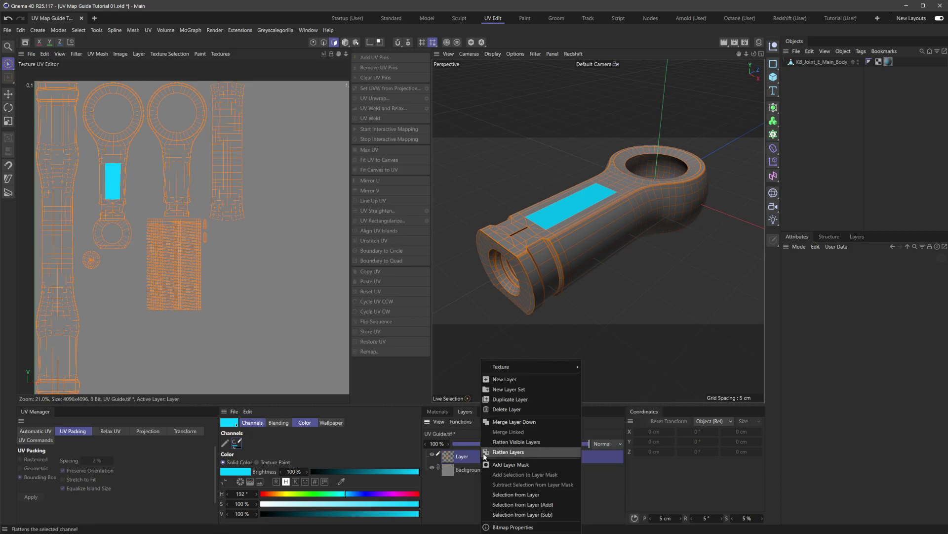
left_click(508, 422)
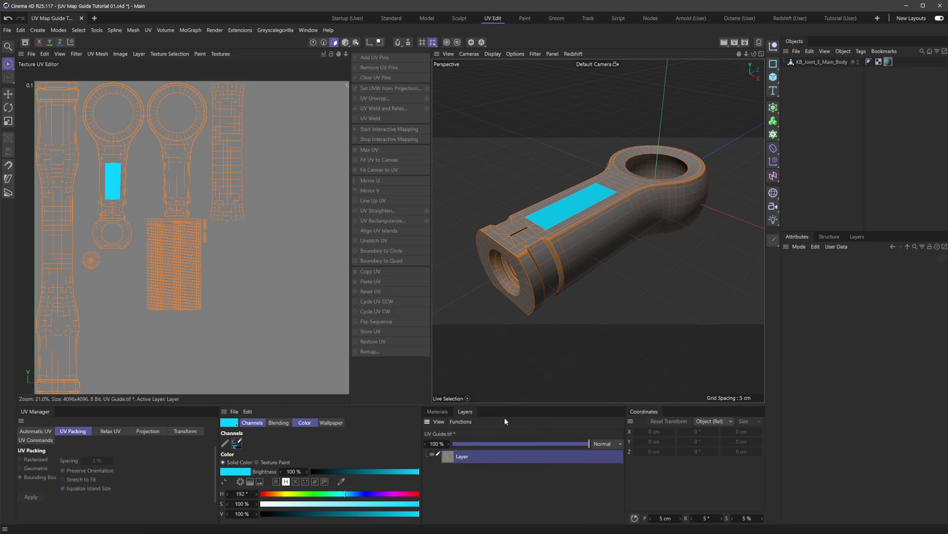
Save the texture as a TIF, replacing the existing UV Guide.tif
right_click(475, 456)
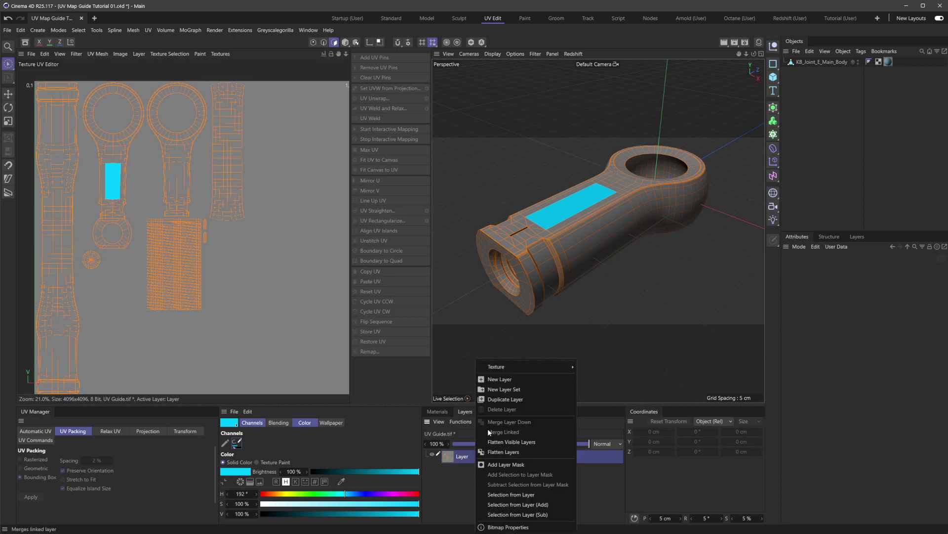
mouse_move(557, 366)
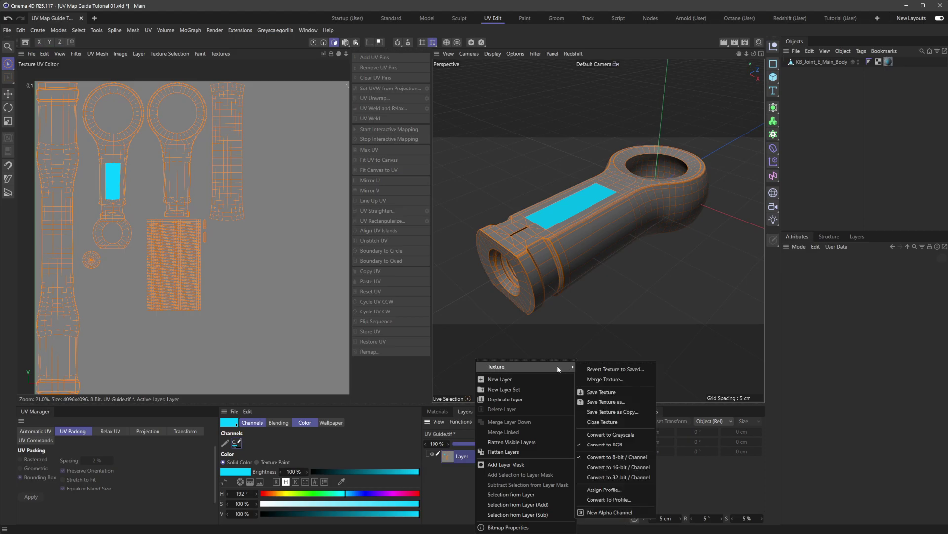
left_click(600, 402)
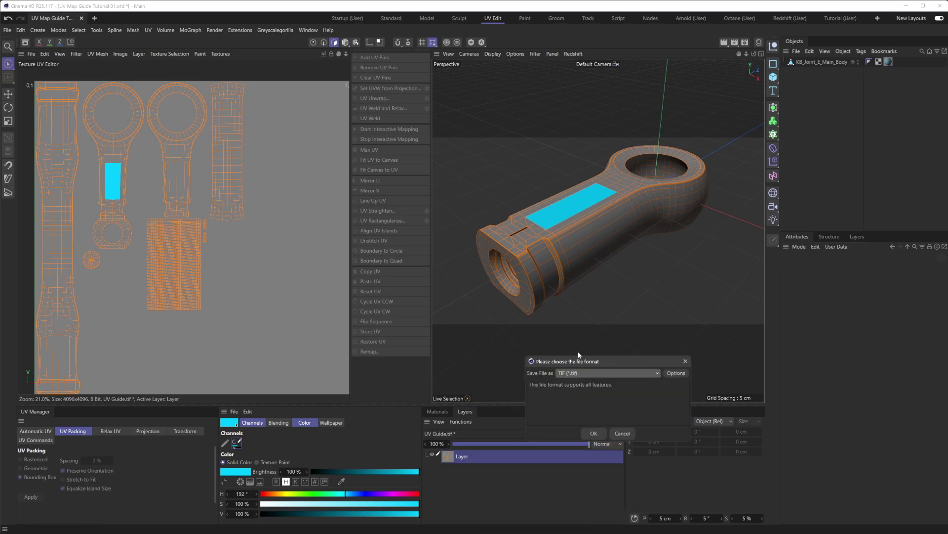
left_click(595, 433)
left_click(445, 144)
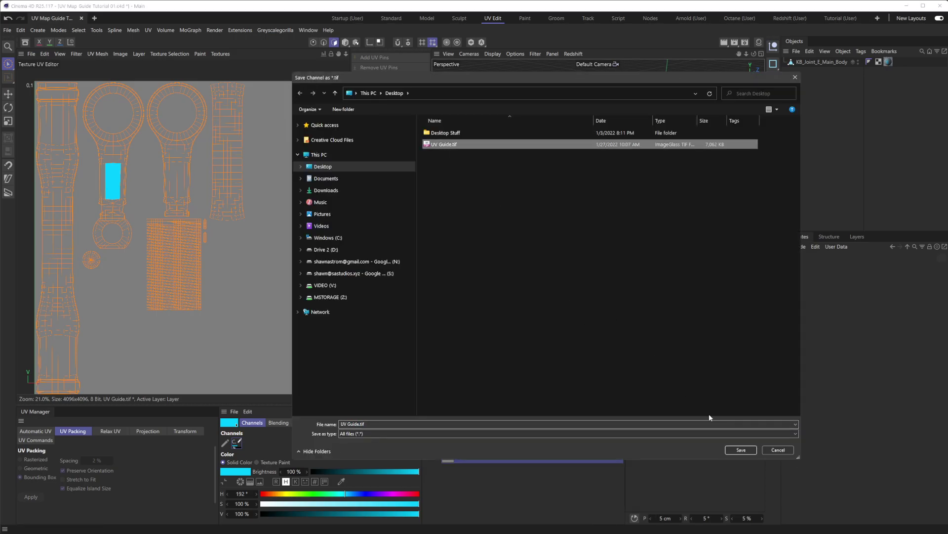
left_click(731, 448)
left_click(659, 272)
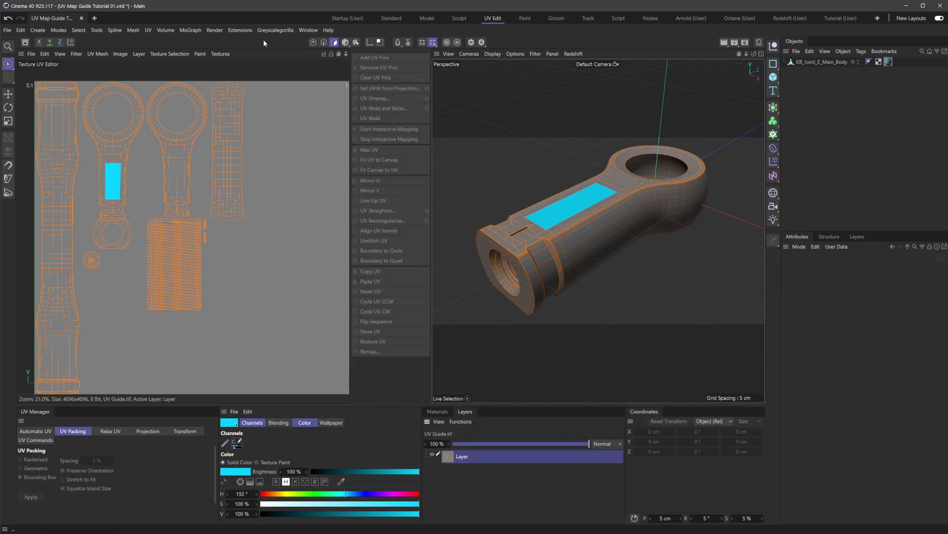
Reopen UV Guide.tif in Photoshop, update it from disk, and zoom out to view the whole image
mouse_move(402, 529)
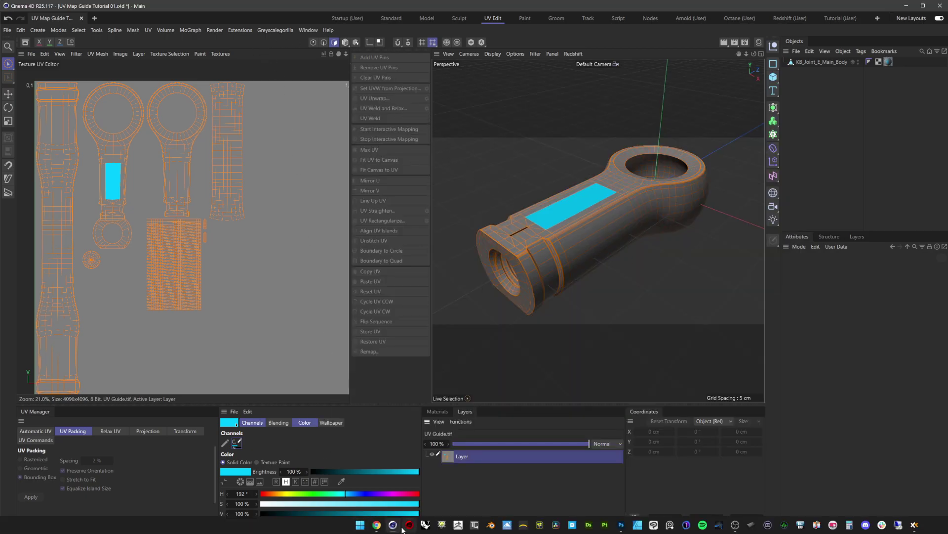
left_click(621, 525)
left_click(22, 9)
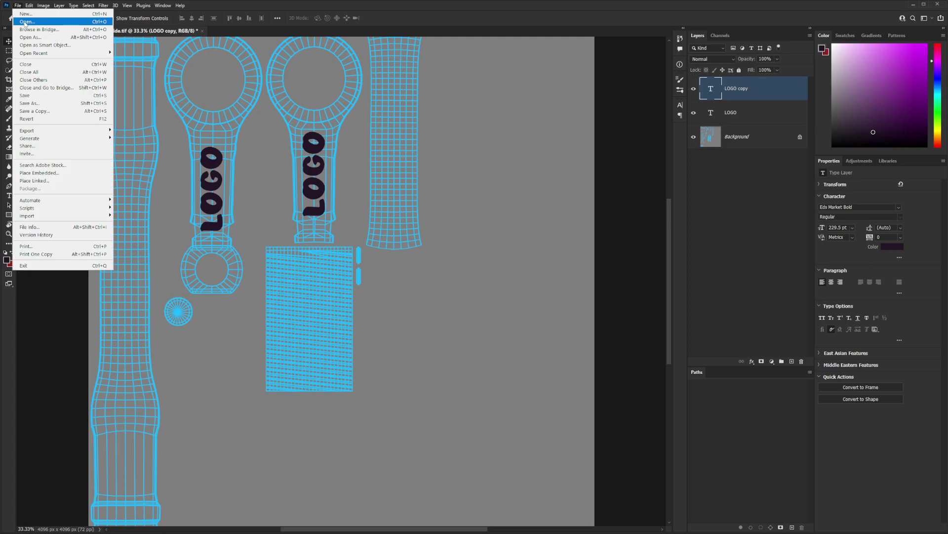
left_click(30, 25)
double_click(190, 139)
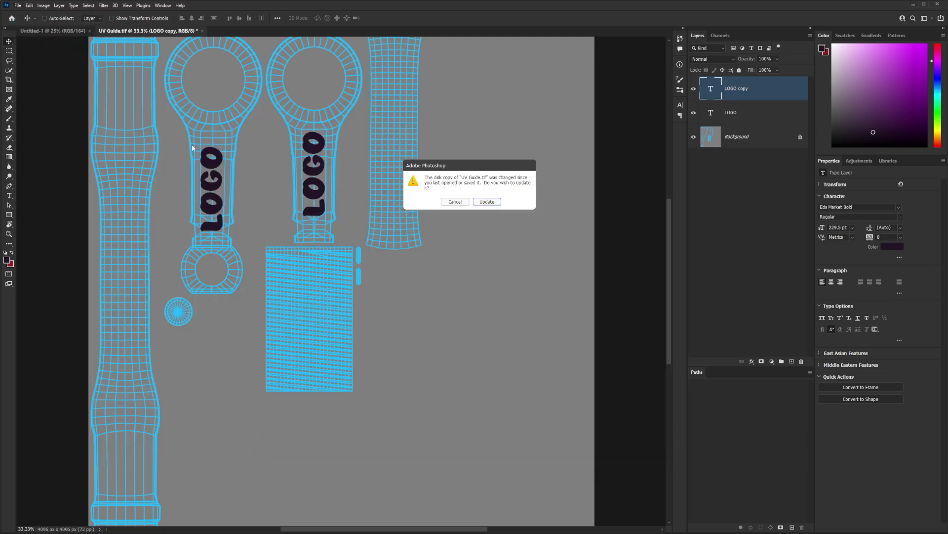
left_click(486, 202)
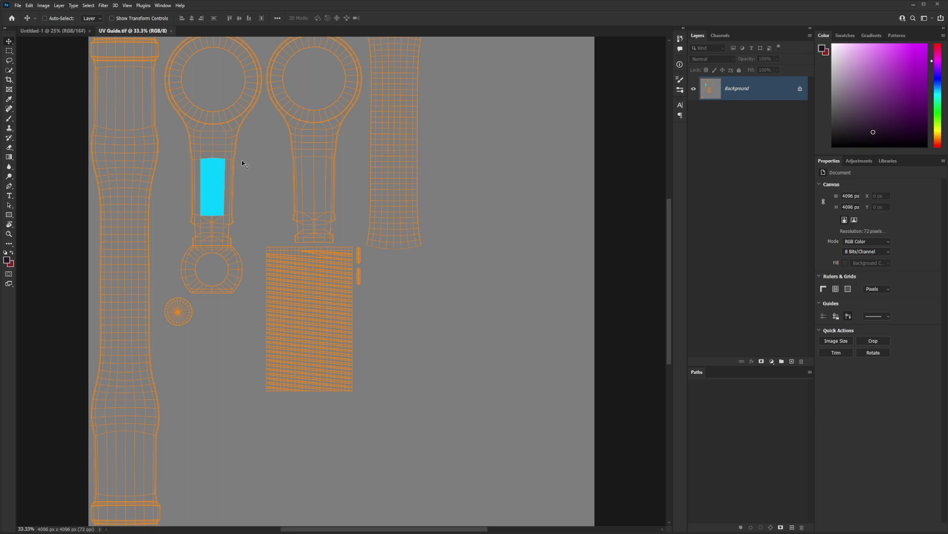
left_click_drag(290, 186, 302, 199)
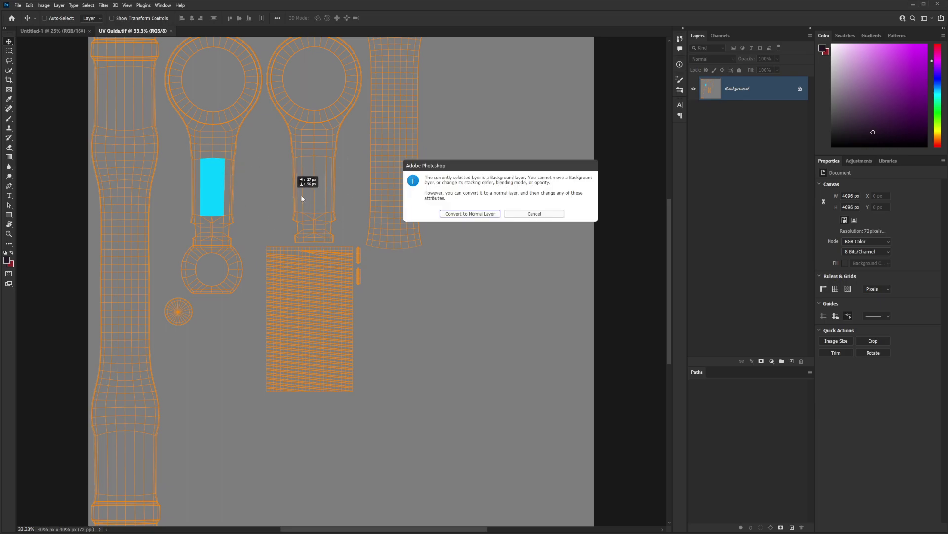
left_click(539, 215)
key("ctrl+minus")
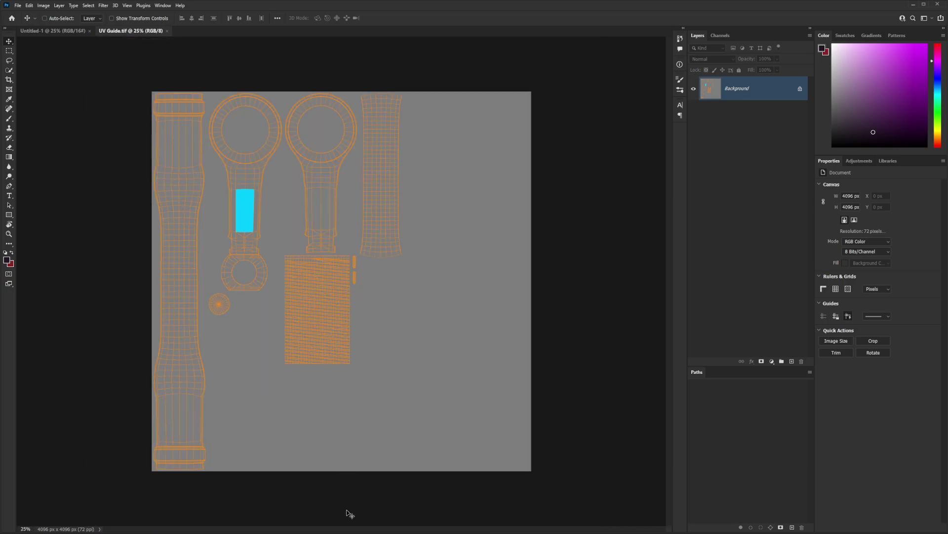
Back in Cinema 4D, create a new default material, Mat.1, in the Materials manager
left_click(393, 525)
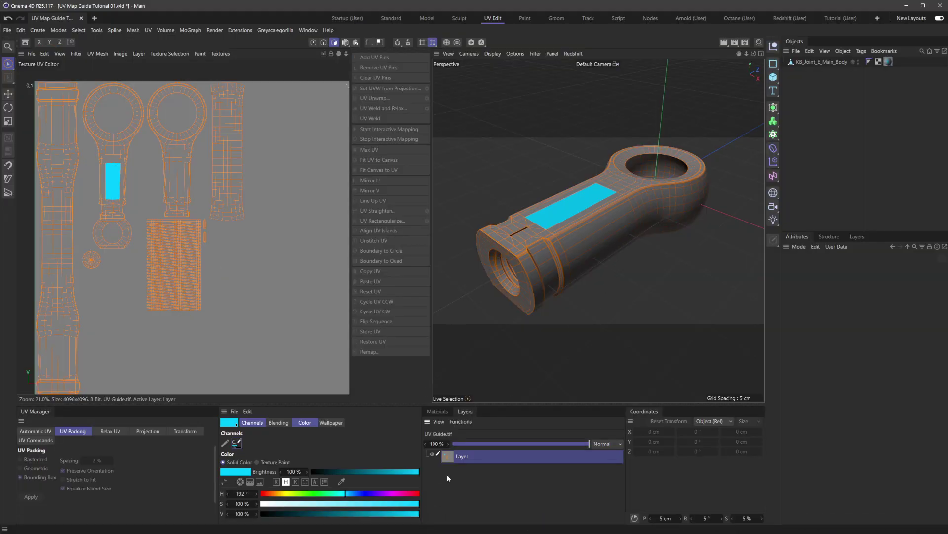
left_click(438, 411)
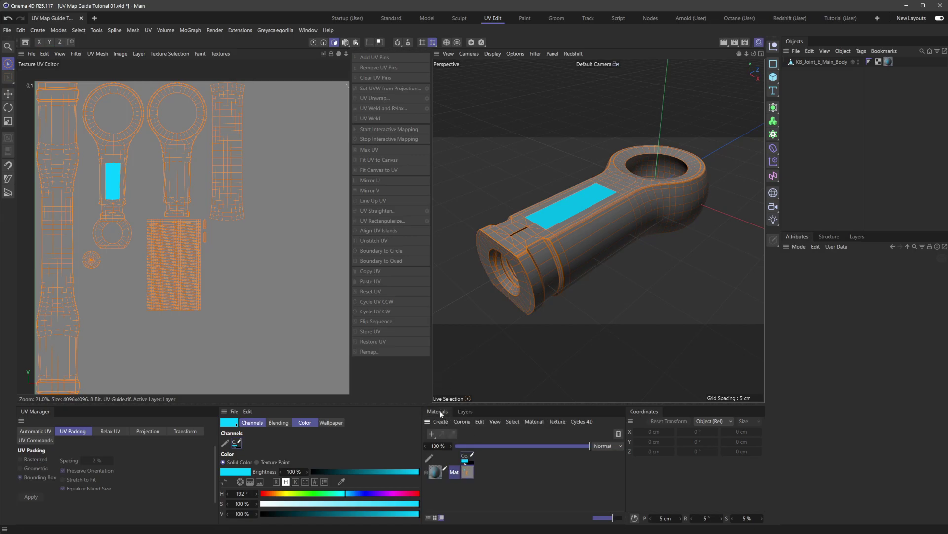
left_click(440, 422)
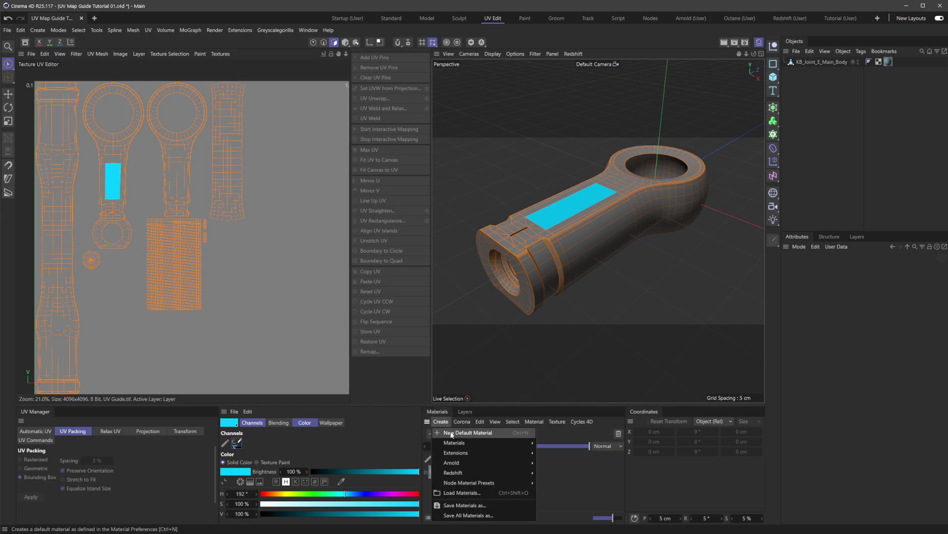
left_click(441, 467)
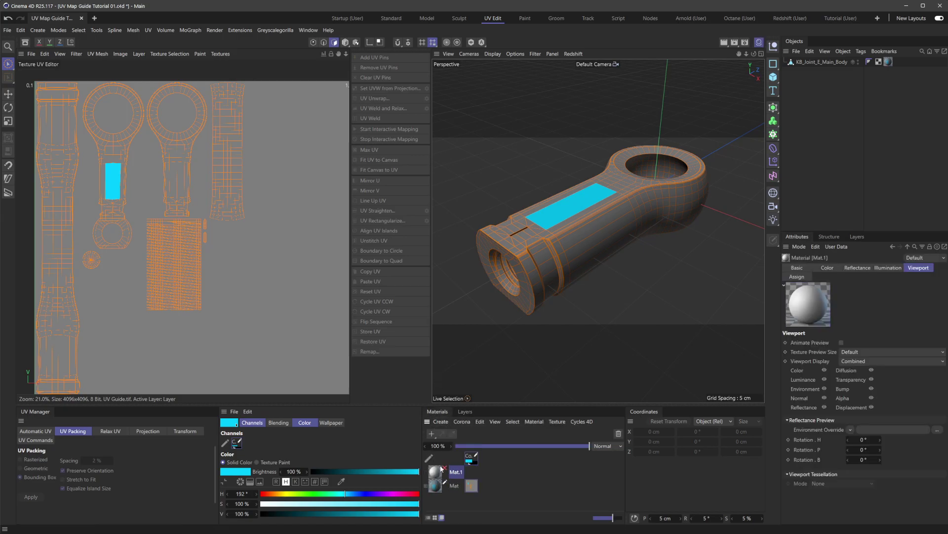
Turn off Mat.1's reflectance and start a new blank colour texture named UV 2
left_click(827, 267)
left_click(797, 268)
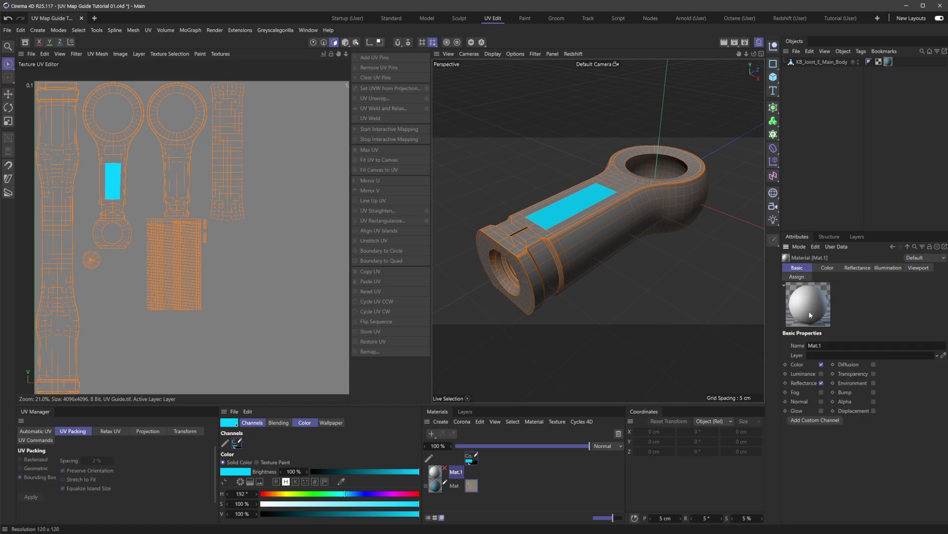
left_click(828, 395)
left_click(827, 267)
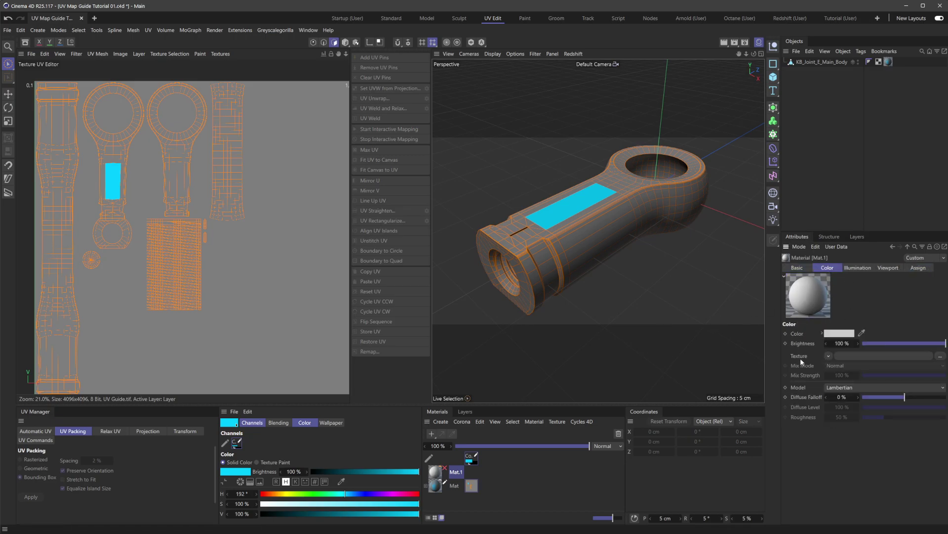
left_click(829, 356)
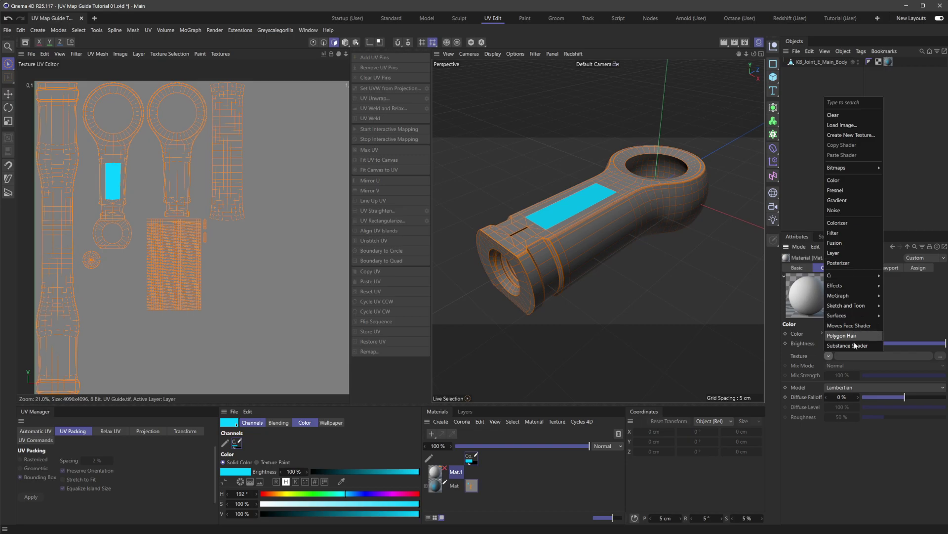
left_click(844, 135)
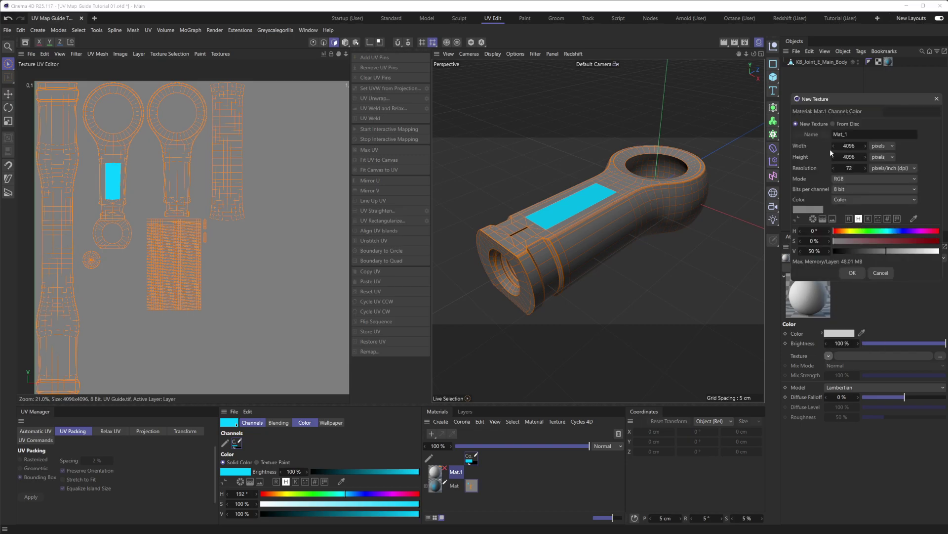
type("UV G")
Confirm the 4096×4096 UV 2 texture, then expand and collapse Mat.1 to check it
left_click(857, 276)
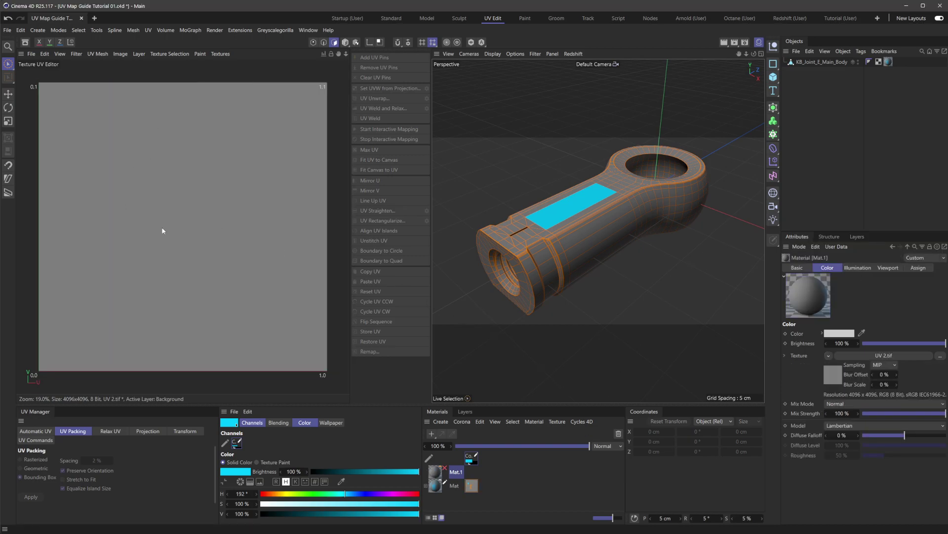
left_click(455, 472)
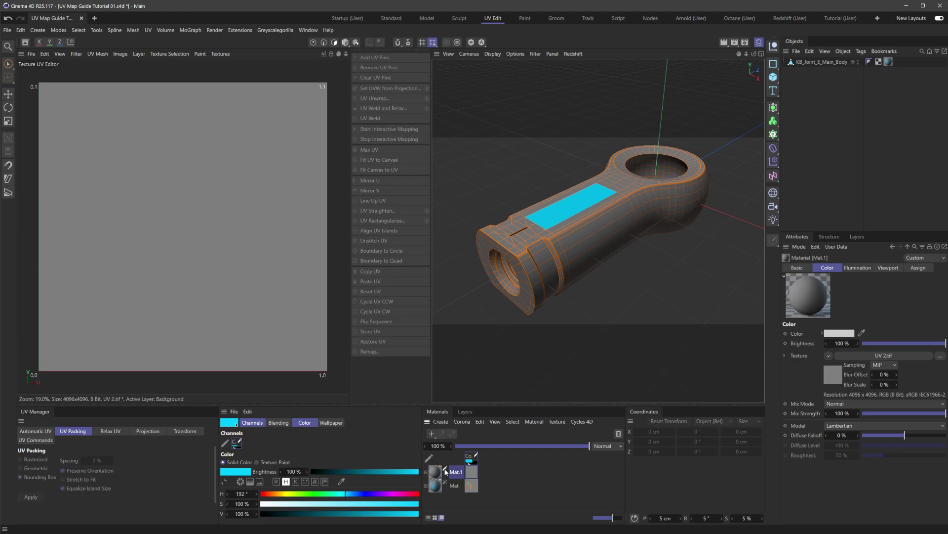
left_click(426, 472)
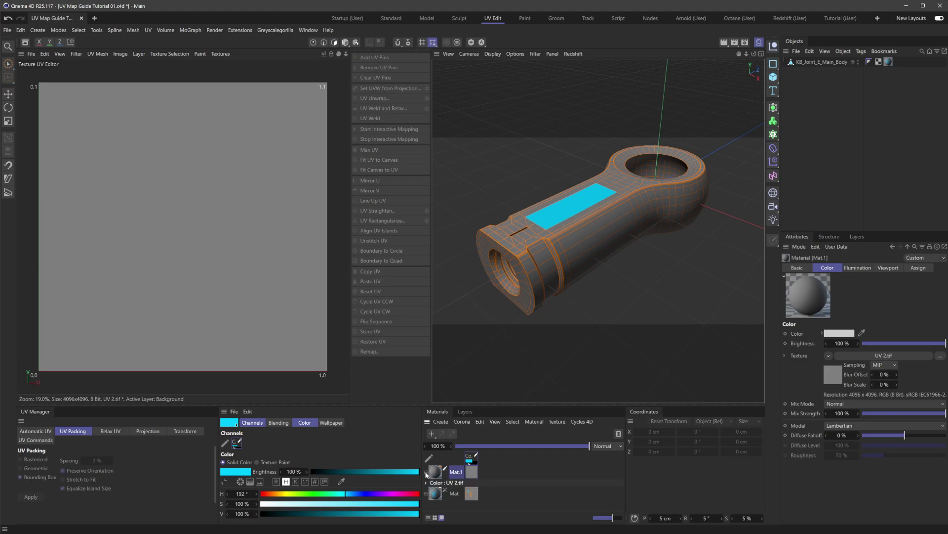
left_click(426, 472)
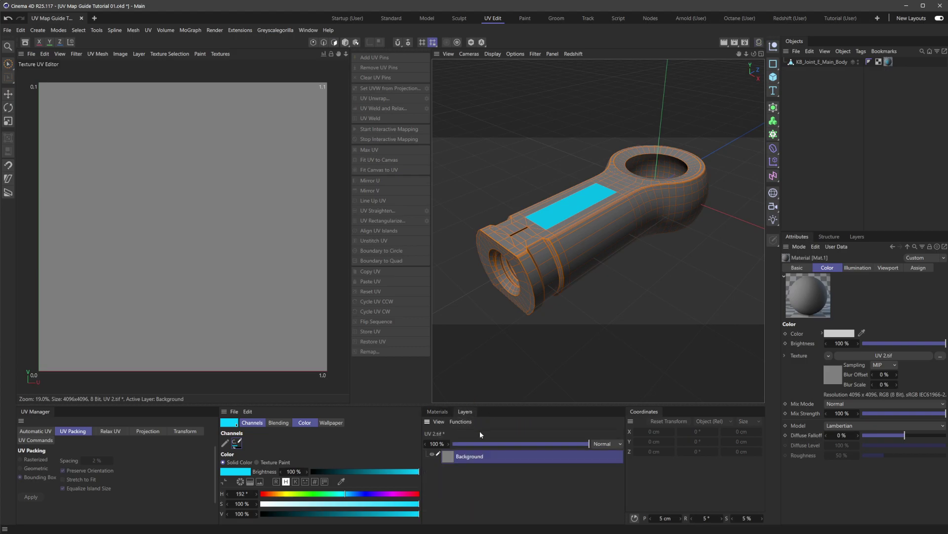